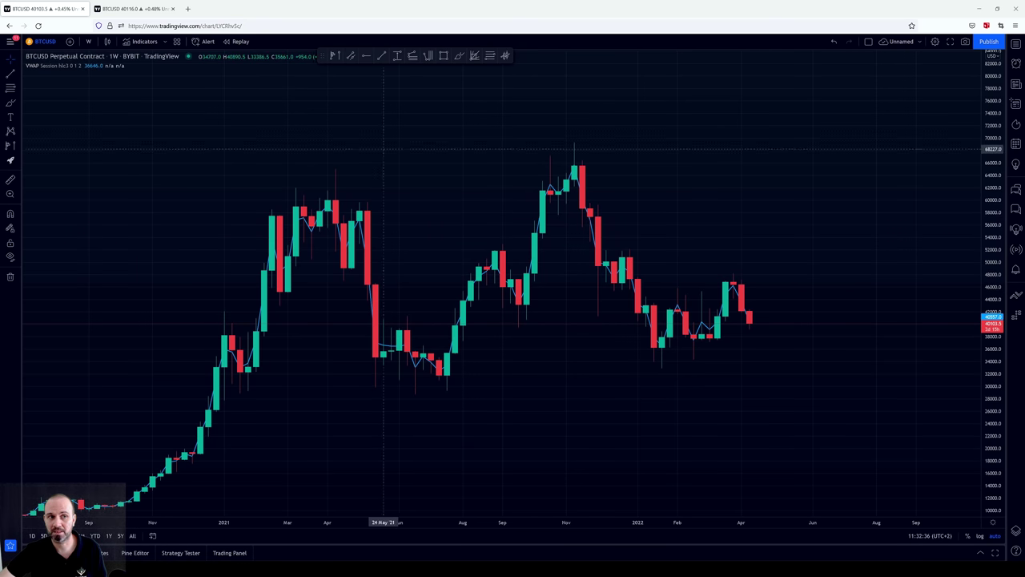
# Step: Use the 1-week interval and draw a fixed range volume profile from the 4 January 2021 candle to the latest candle
pyautogui.click(88, 41)
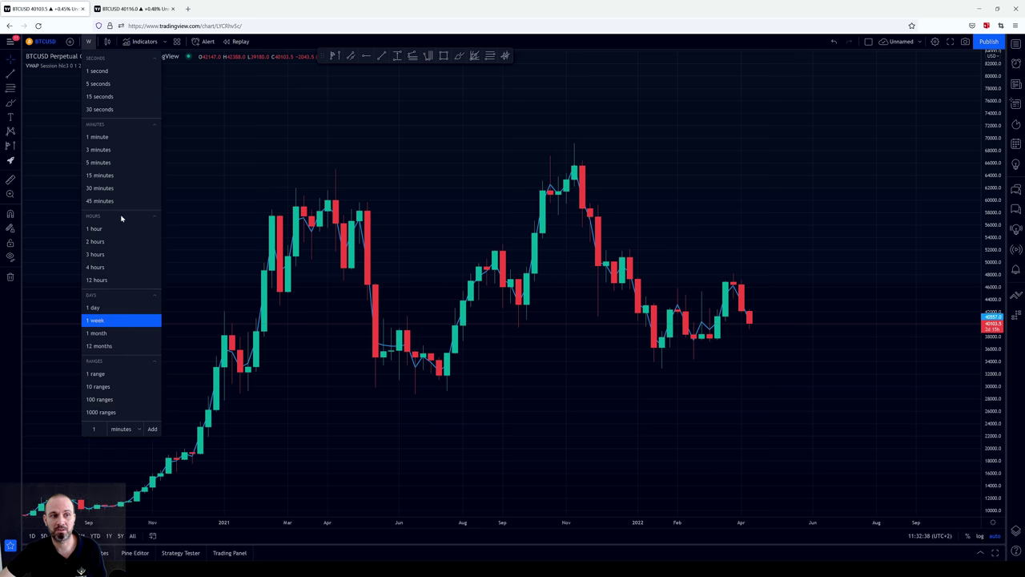
pyautogui.click(97, 321)
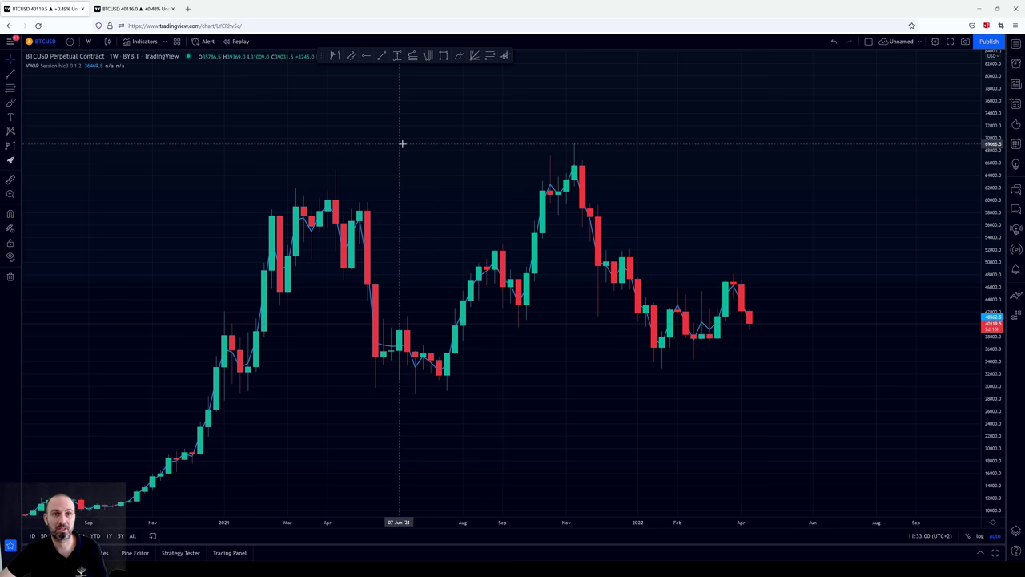
pyautogui.click(335, 56)
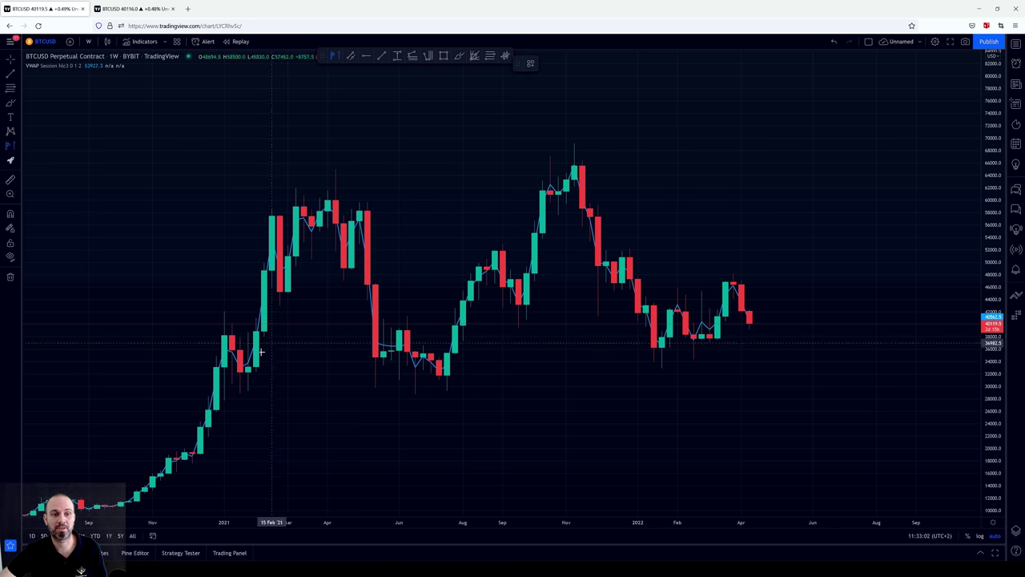
pyautogui.click(225, 363)
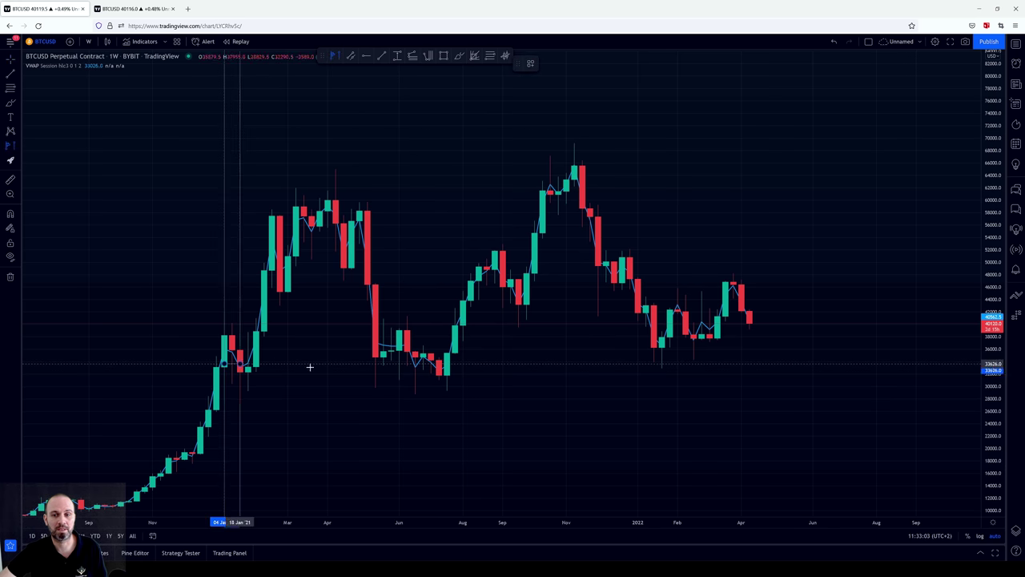
pyautogui.click(750, 400)
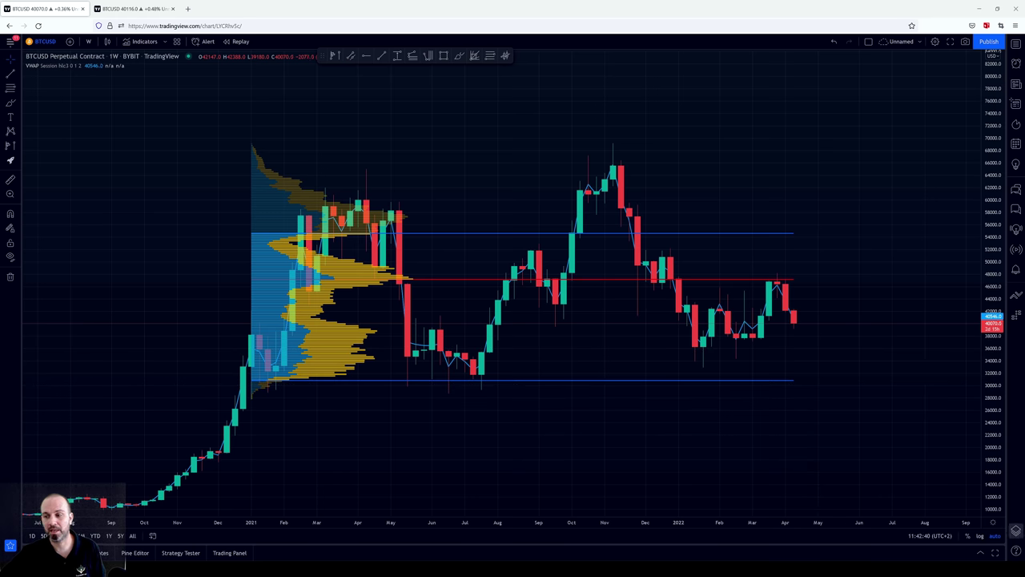
# Step: Show the drawing group "HTF VA levels from January 2021" and switch the chart to the 1-day interval
pyautogui.click(1015, 84)
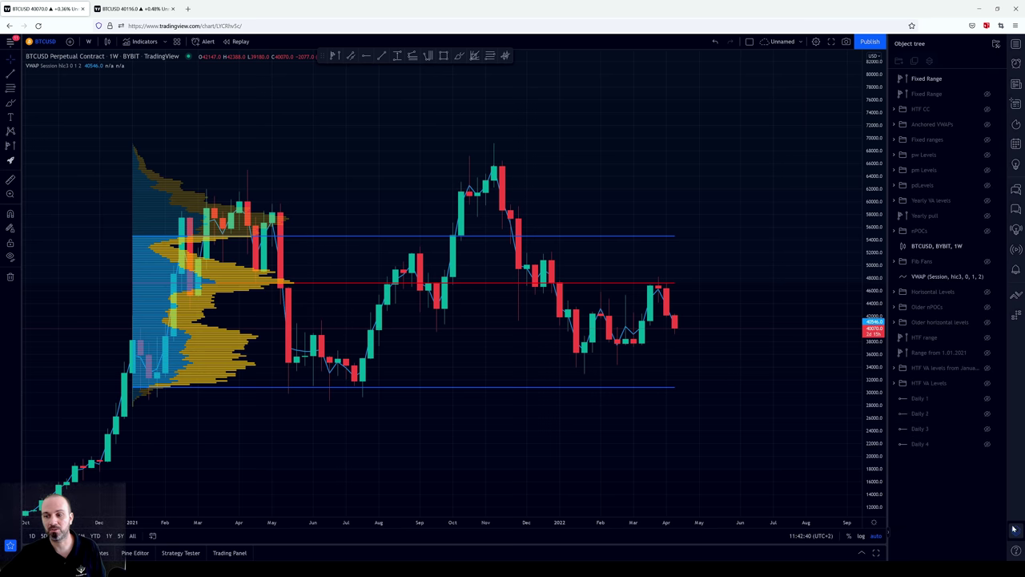
pyautogui.click(988, 368)
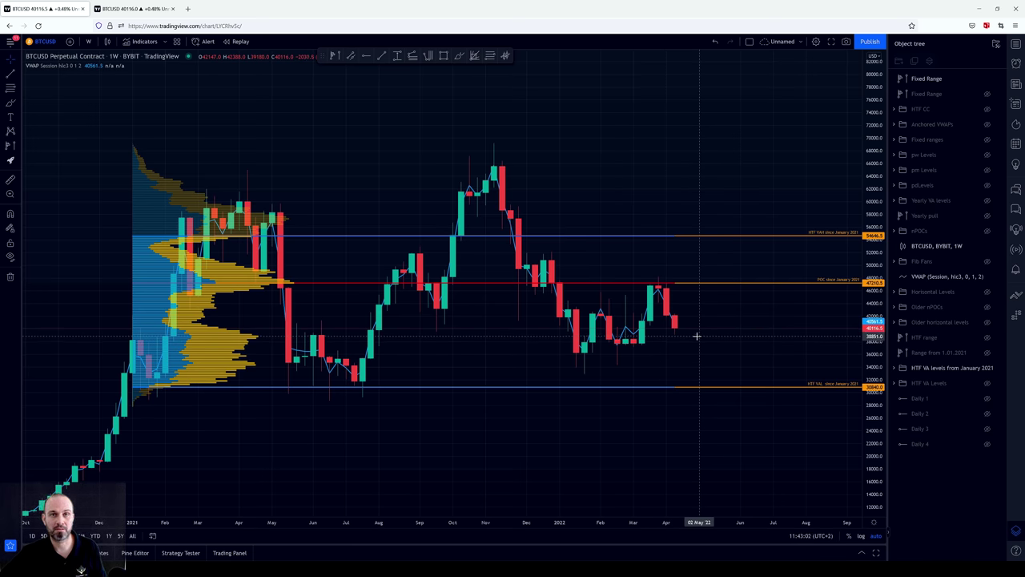
pyautogui.click(88, 41)
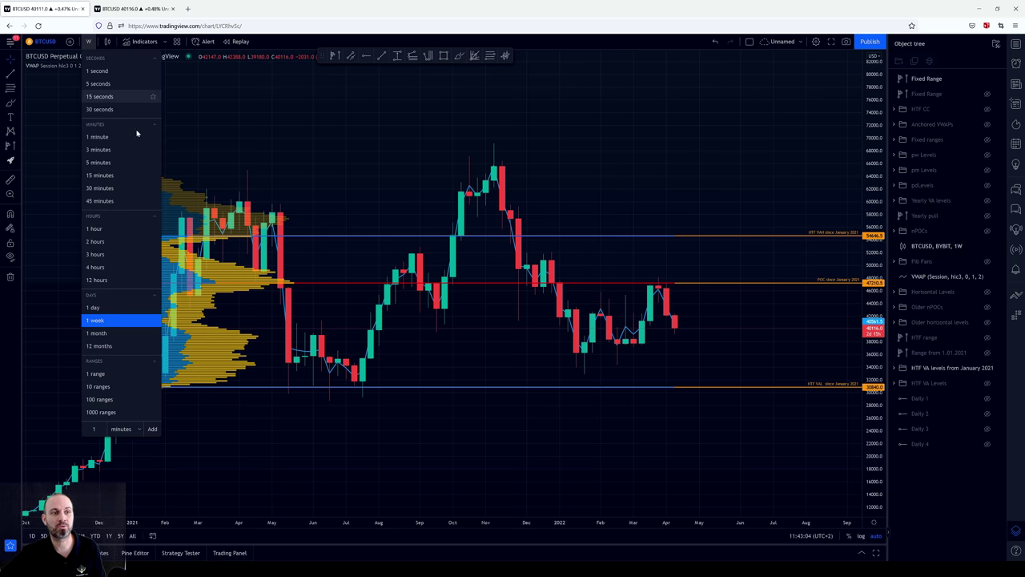
pyautogui.click(93, 306)
pyautogui.click(1015, 531)
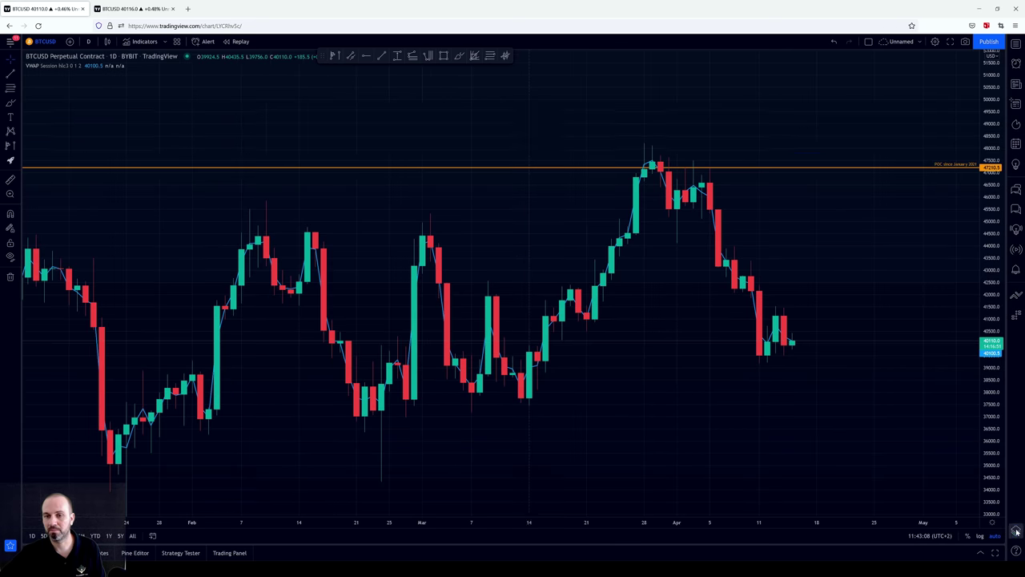
# Step: Examine the daily price action since 2021 against the VAH, POC and VAL levels from January 2021
pyautogui.scroll(-4, 550, 154)
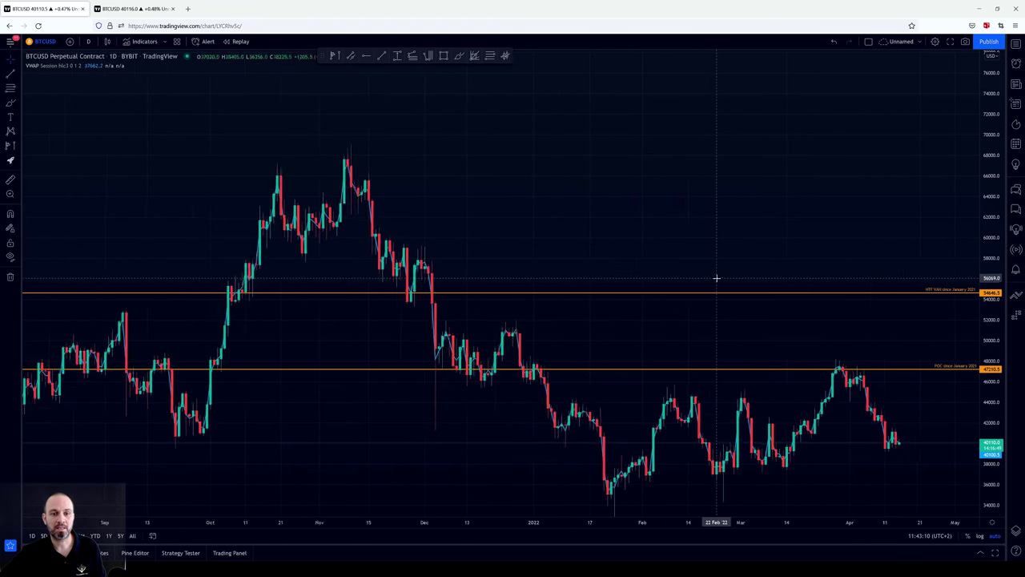
pyautogui.scroll(-6, 724, 280)
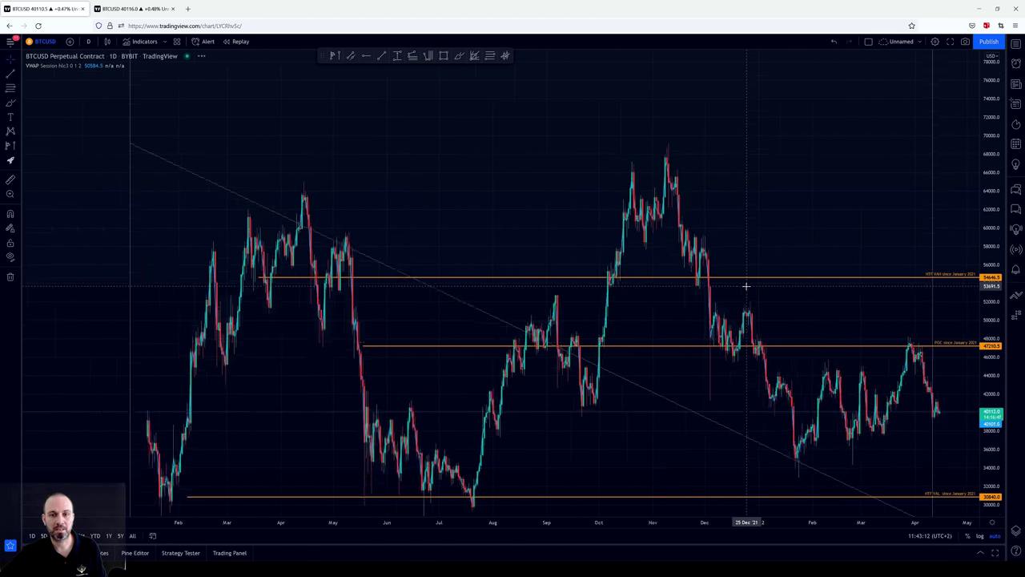
pyautogui.scroll(2, 746, 287)
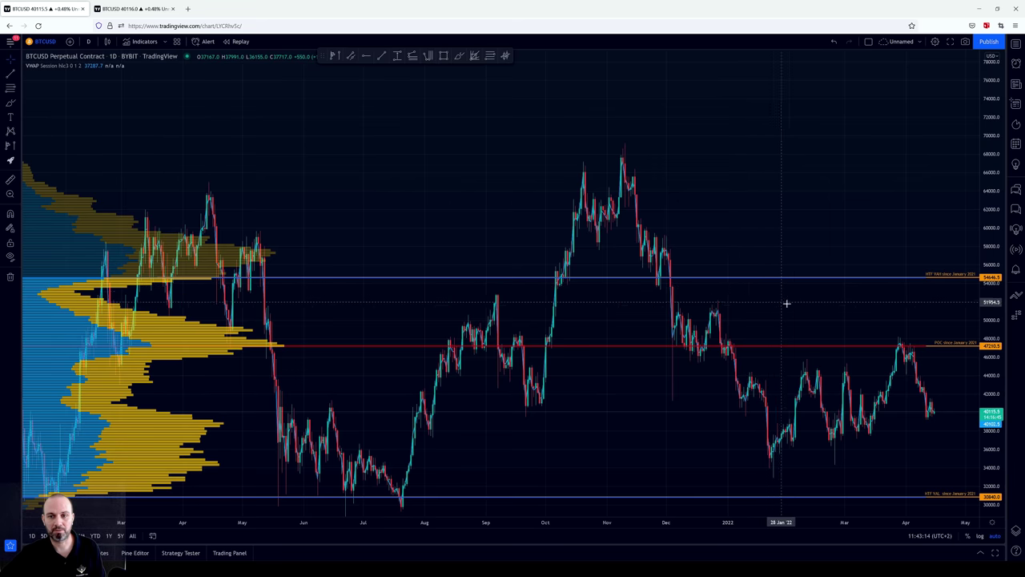
pyautogui.moveTo(785, 300); pyautogui.dragTo(689, 302)
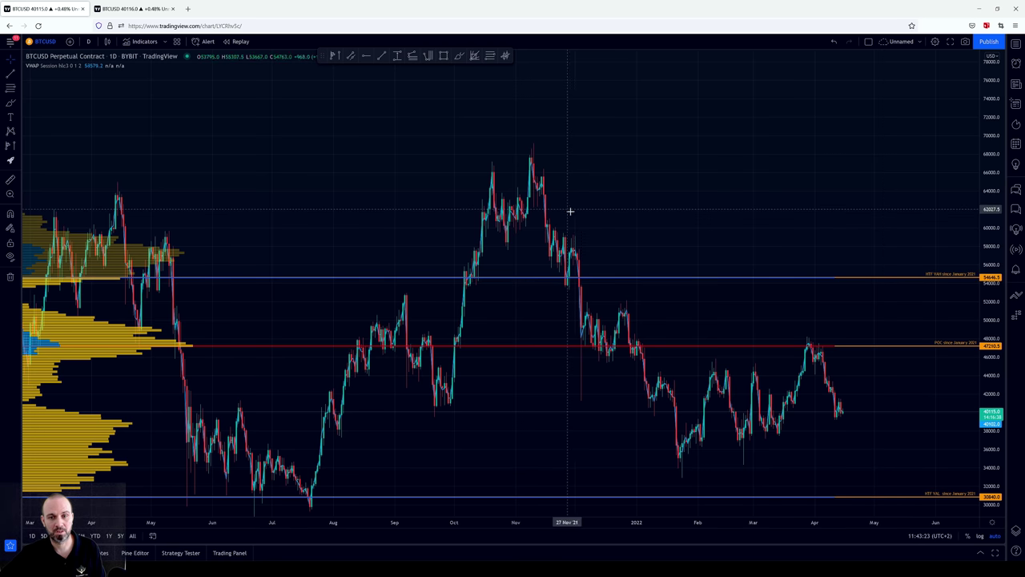
pyautogui.scroll(5, 675, 297)
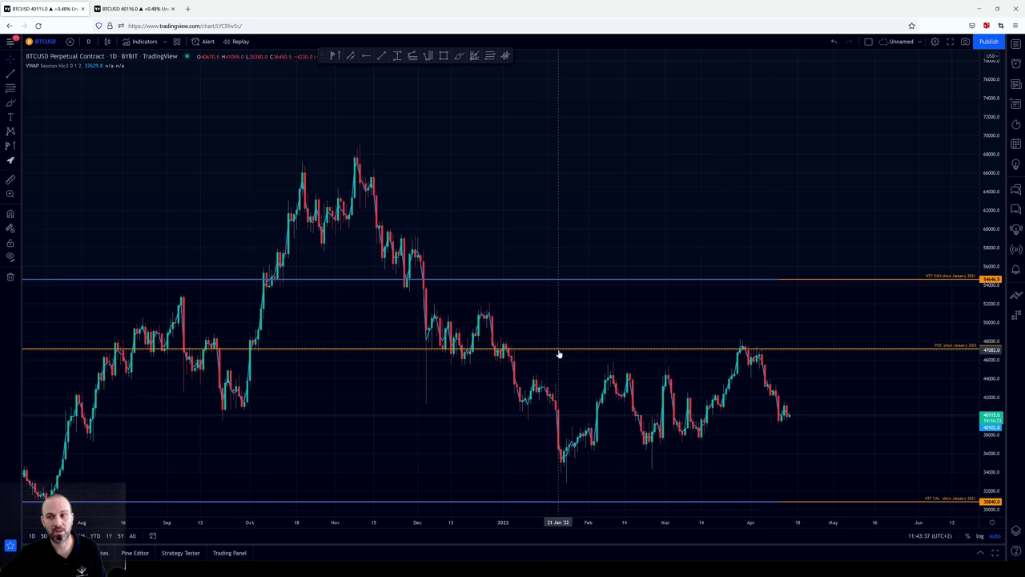
pyautogui.moveTo(559, 353); pyautogui.dragTo(507, 355)
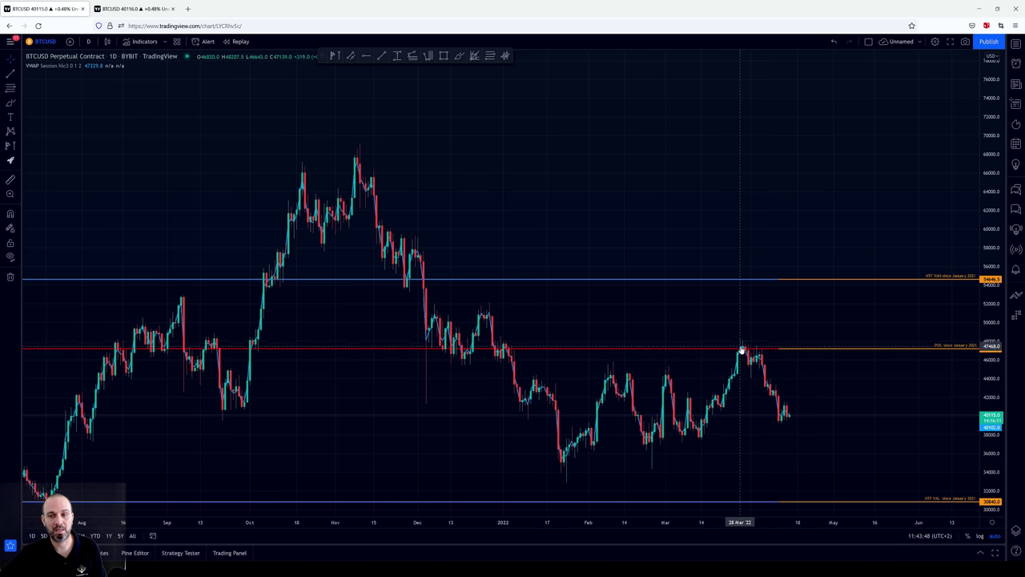
pyautogui.scroll(2, 737, 362)
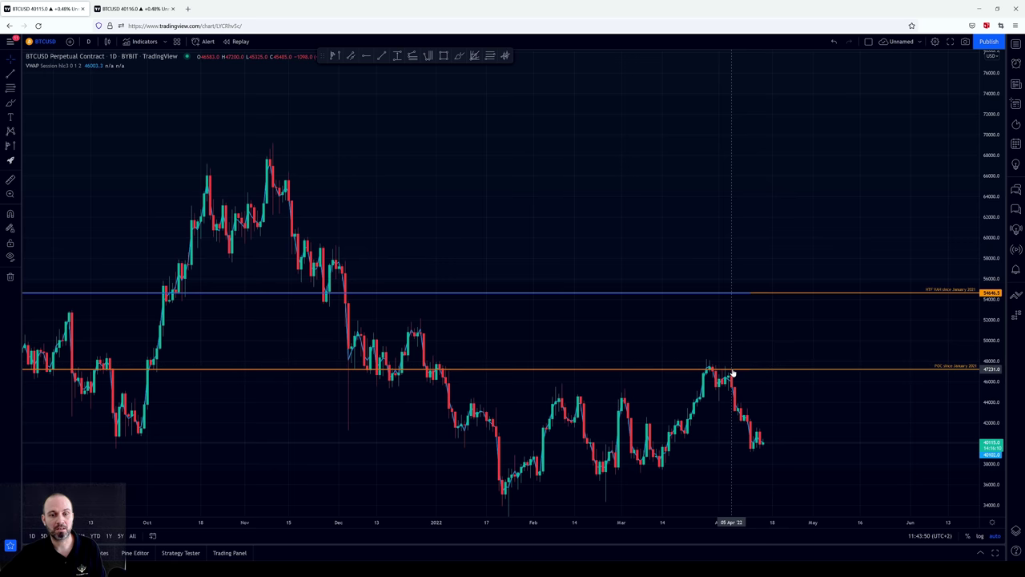
pyautogui.scroll(-1, 733, 373)
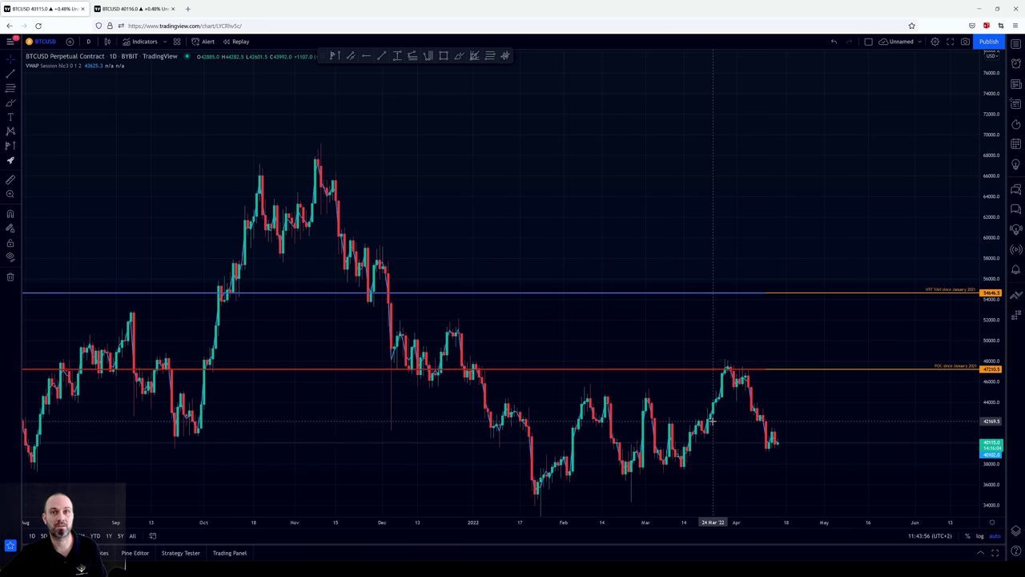
# Step: Draw a fixed range volume profile on the daily chart from 5 January 2022 to 15 April 2022
pyautogui.click(331, 56)
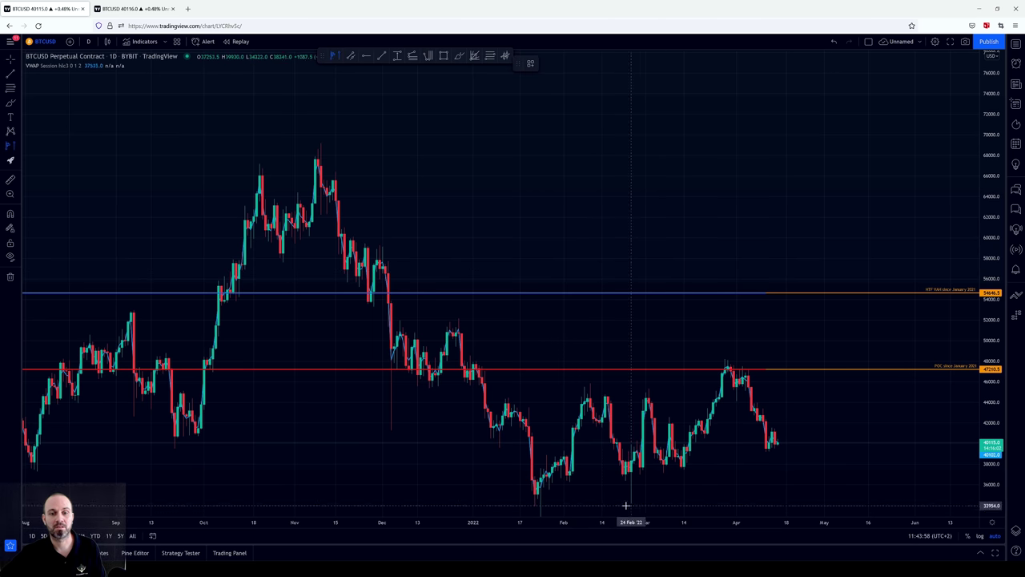
pyautogui.click(485, 451)
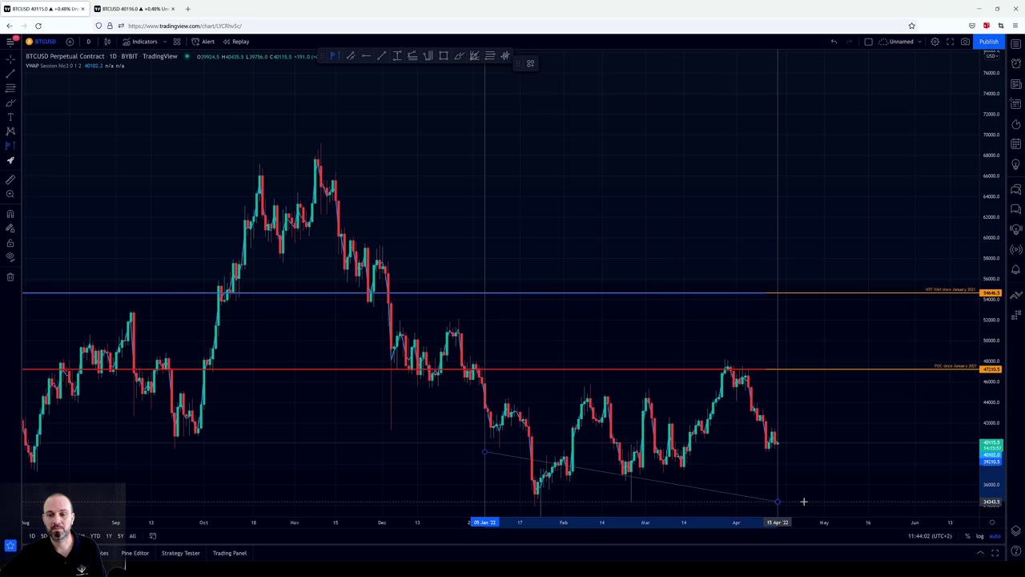
pyautogui.click(804, 516)
# Step: Examine the 2022 range and its volume profile closely, including how the late March and early April candles meet the January 2021 POC
pyautogui.scroll(-1, 812, 438)
pyautogui.scroll(3, 813, 437)
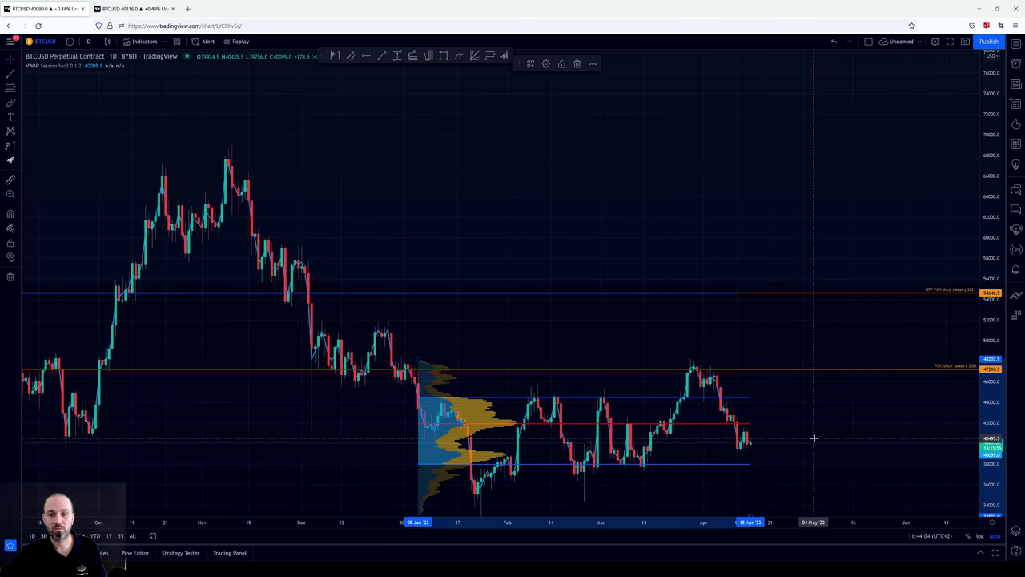
pyautogui.moveTo(993, 448); pyautogui.dragTo(996, 401)
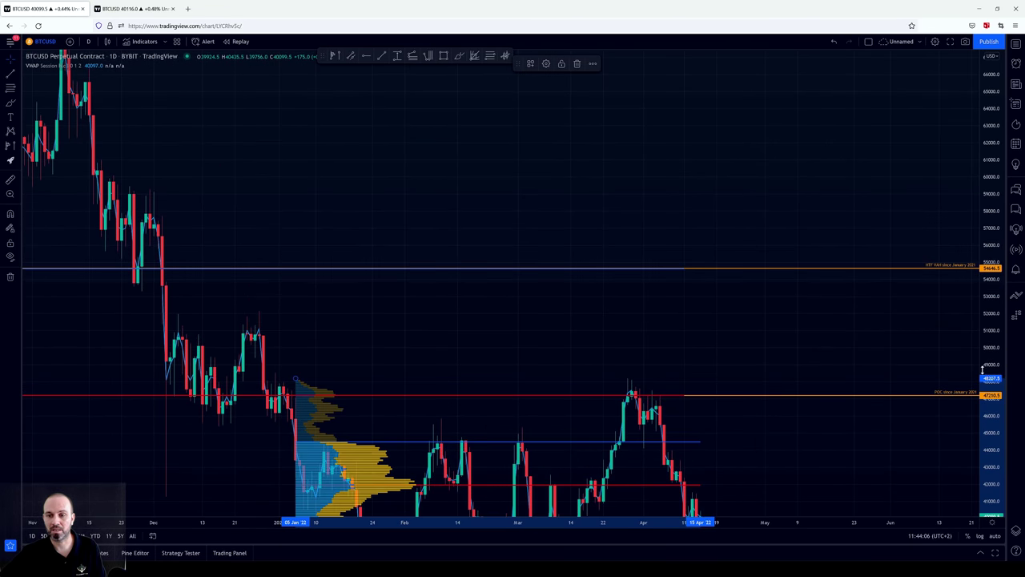
pyautogui.moveTo(824, 310); pyautogui.dragTo(916, 256)
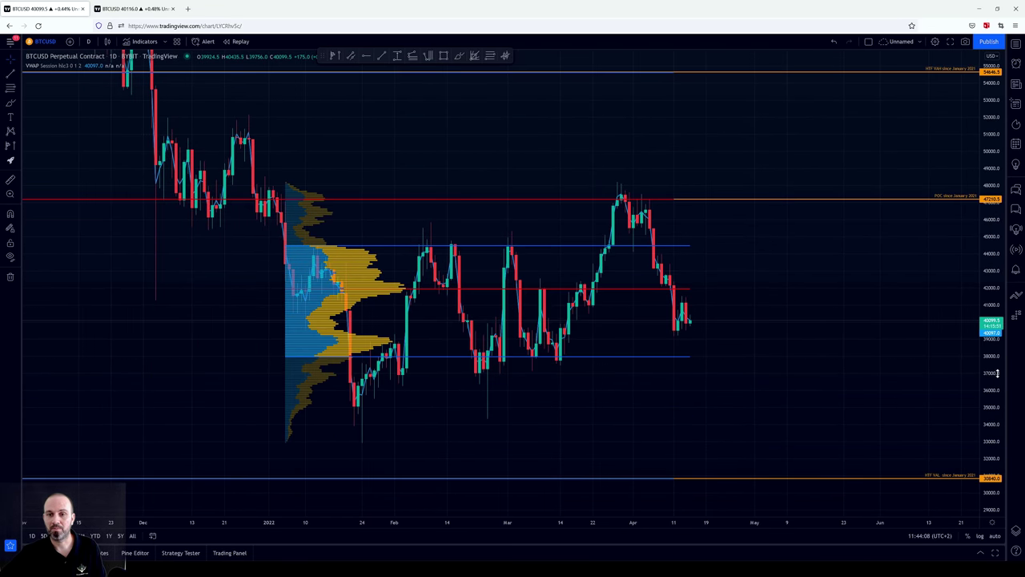
pyautogui.moveTo(998, 374); pyautogui.dragTo(998, 345)
pyautogui.moveTo(858, 256); pyautogui.dragTo(851, 312)
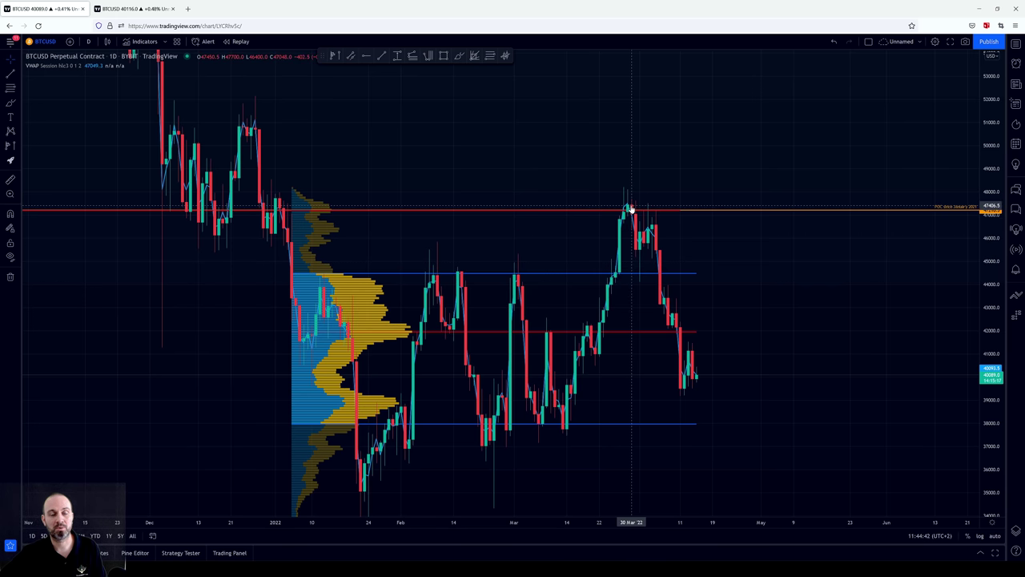
pyautogui.moveTo(631, 208); pyautogui.dragTo(660, 215)
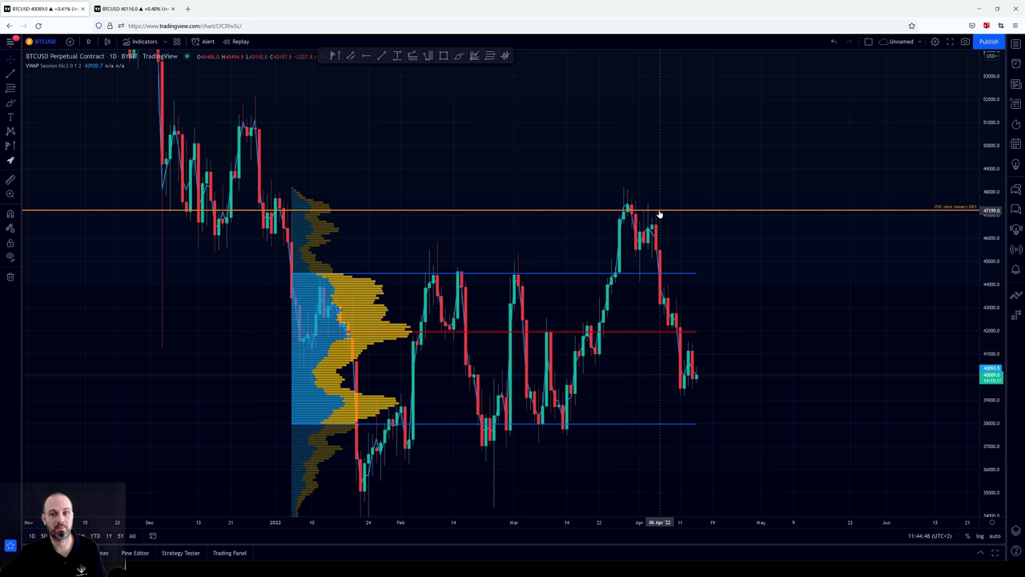
pyautogui.moveTo(659, 215); pyautogui.dragTo(627, 210)
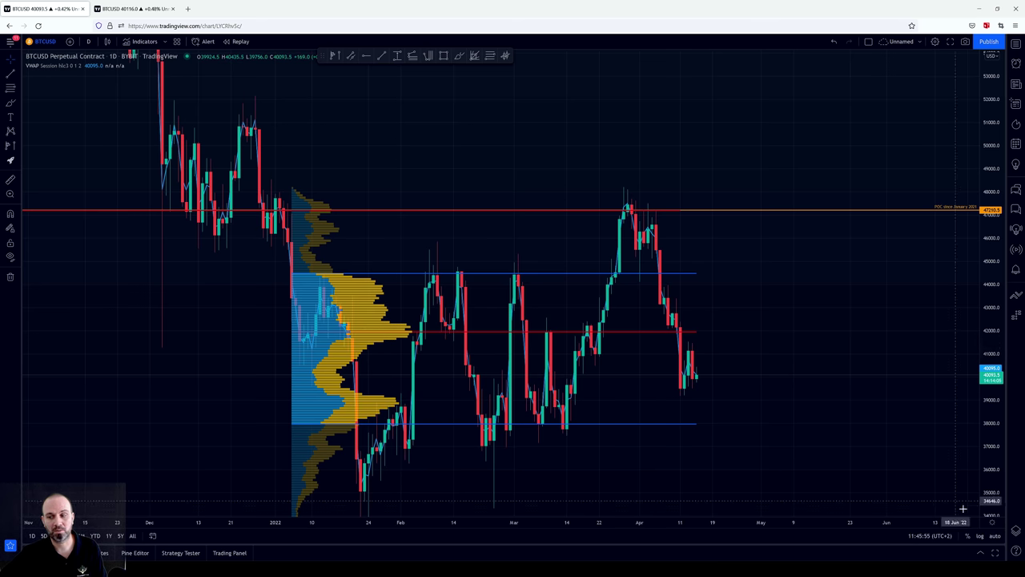
# Step: Show the hidden drawing group "HTF VA Levels" on the daily chart
pyautogui.click(1016, 531)
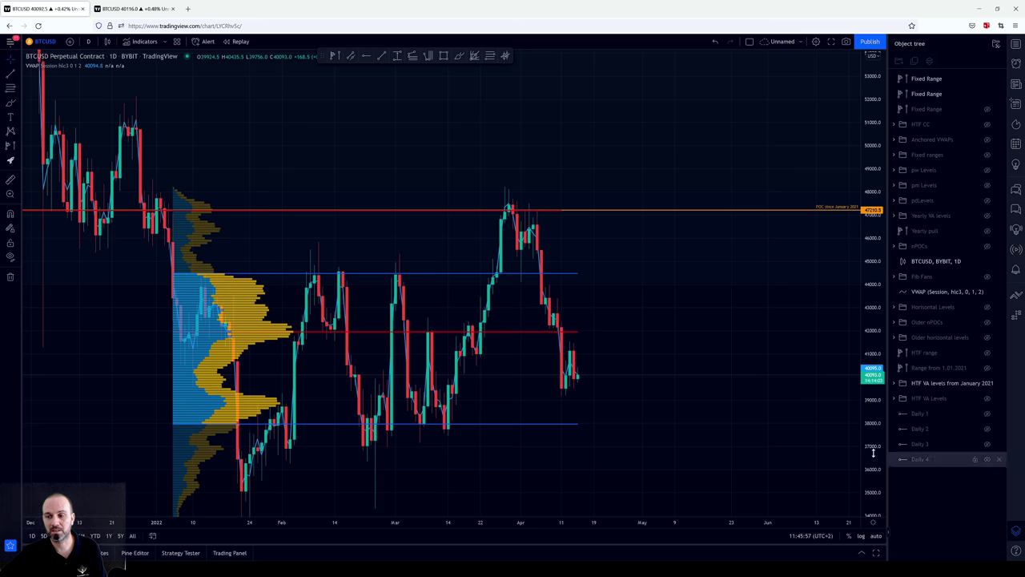
pyautogui.click(989, 399)
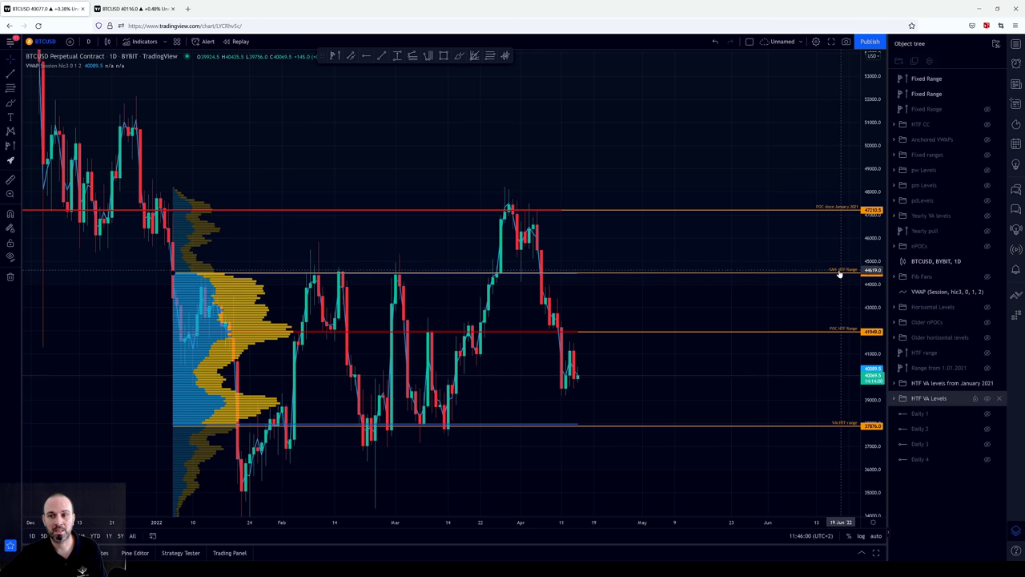
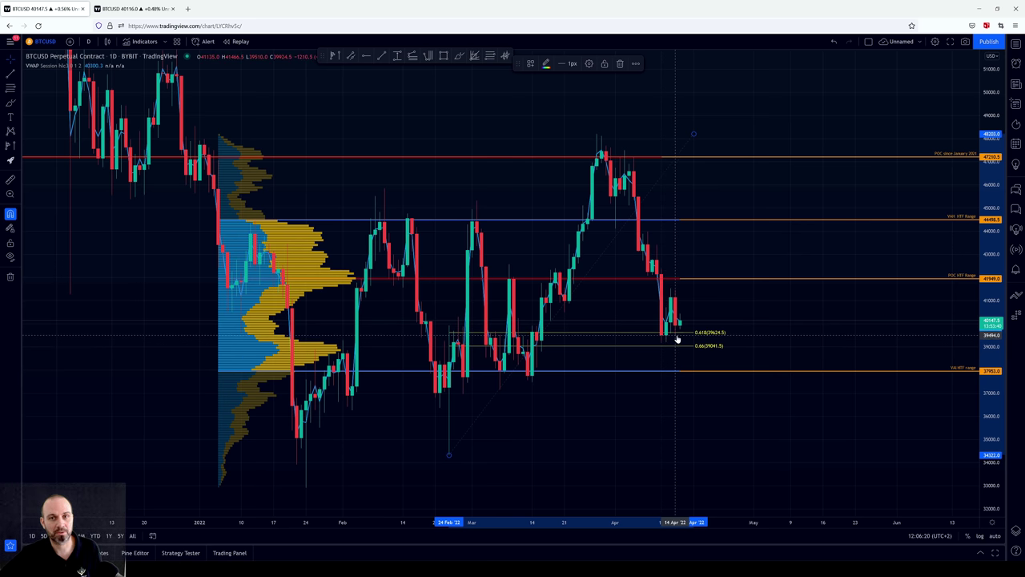
# Step: Draw a Fib speed resistance fan from the 24 January 2022 low to the 28 March 2022 high
pyautogui.click(474, 56)
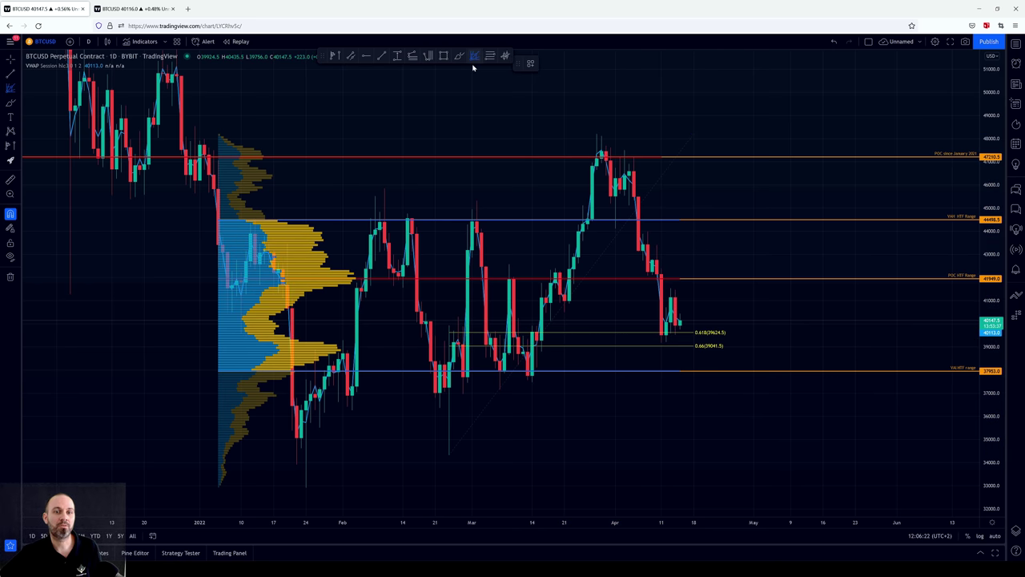
pyautogui.click(304, 487)
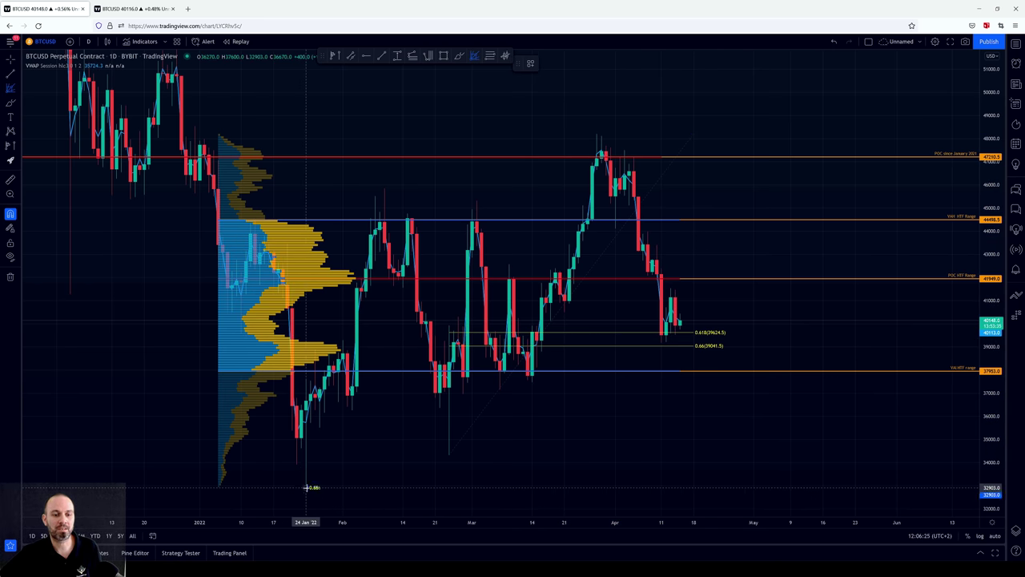
pyautogui.click(597, 137)
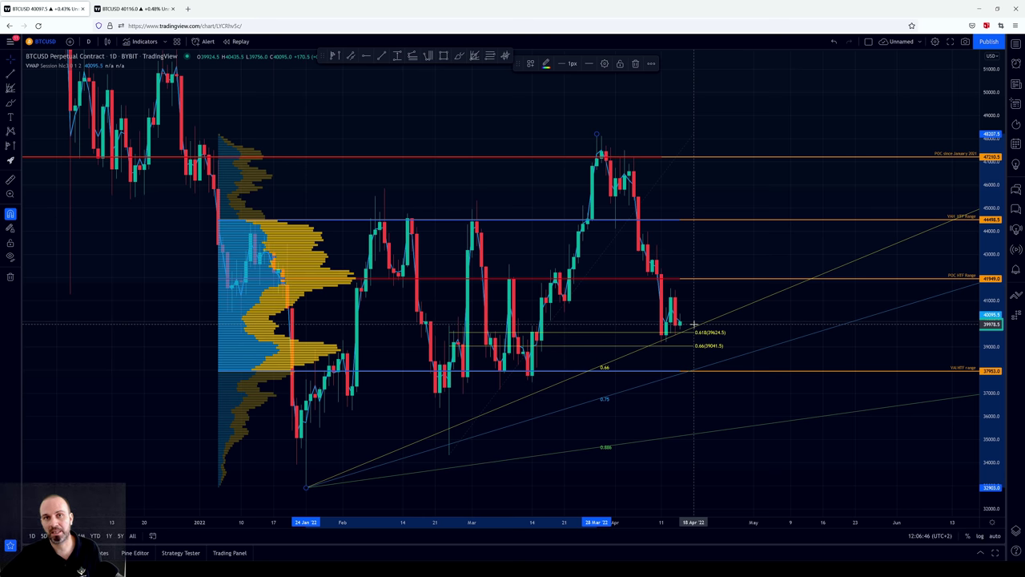
# Step: Show the hidden "Daily 1" horizontal level and inspect it around the Fib retracement zone
pyautogui.click(1016, 530)
pyautogui.click(988, 445)
pyautogui.click(1016, 530)
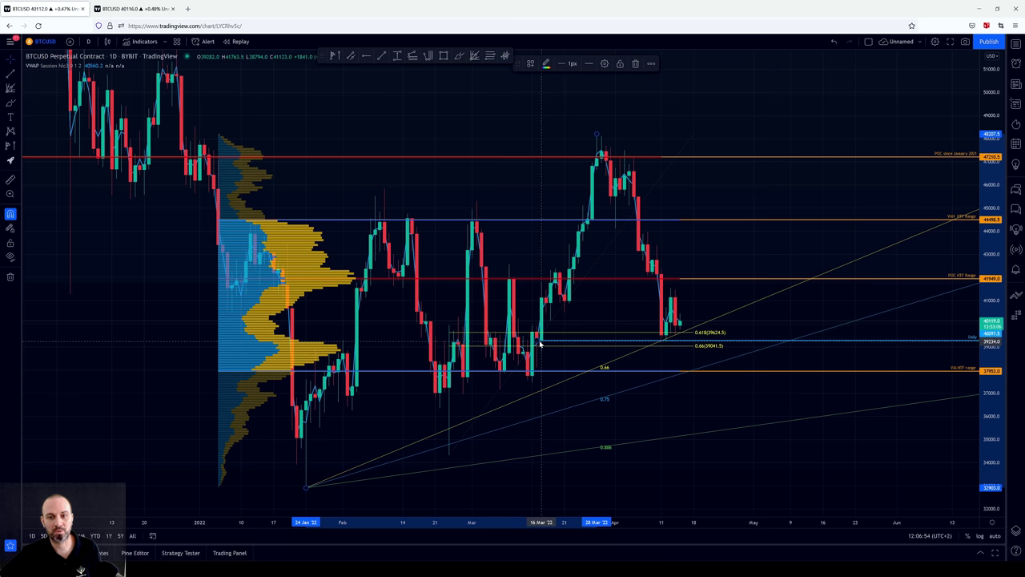
pyautogui.scroll(2, 673, 357)
pyautogui.scroll(1, 665, 361)
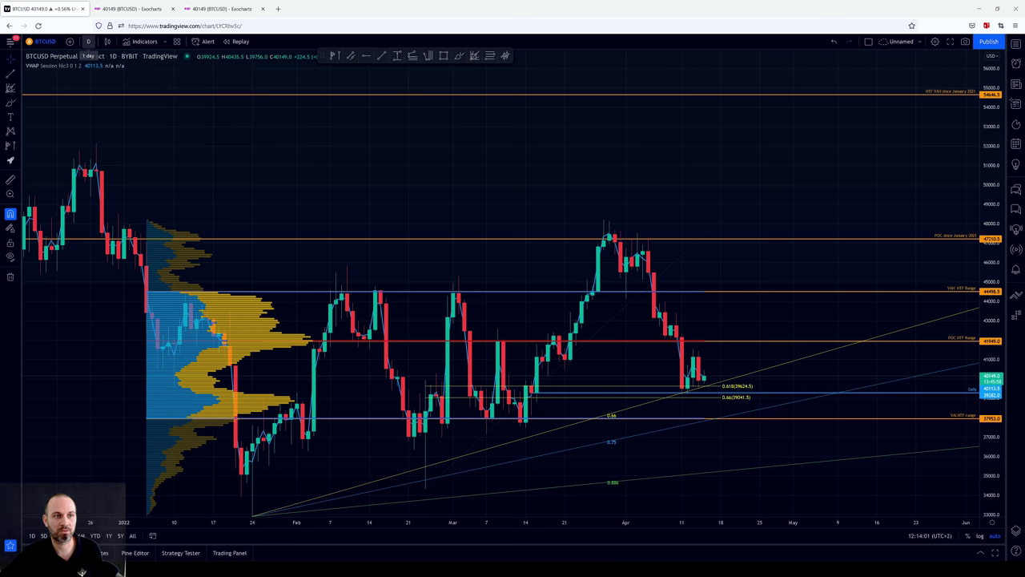
# Step: Switch the BTCUSD chart to the 1-hour timeframe and hide the Fib speed resistance fan and the Fib retracement
pyautogui.click(88, 41)
pyautogui.click(122, 232)
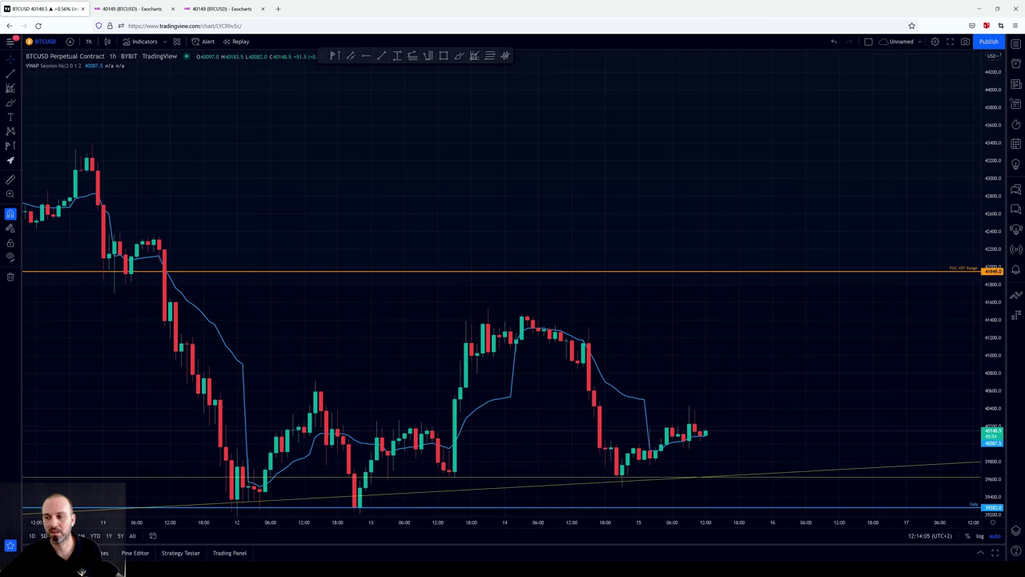
pyautogui.click(1015, 532)
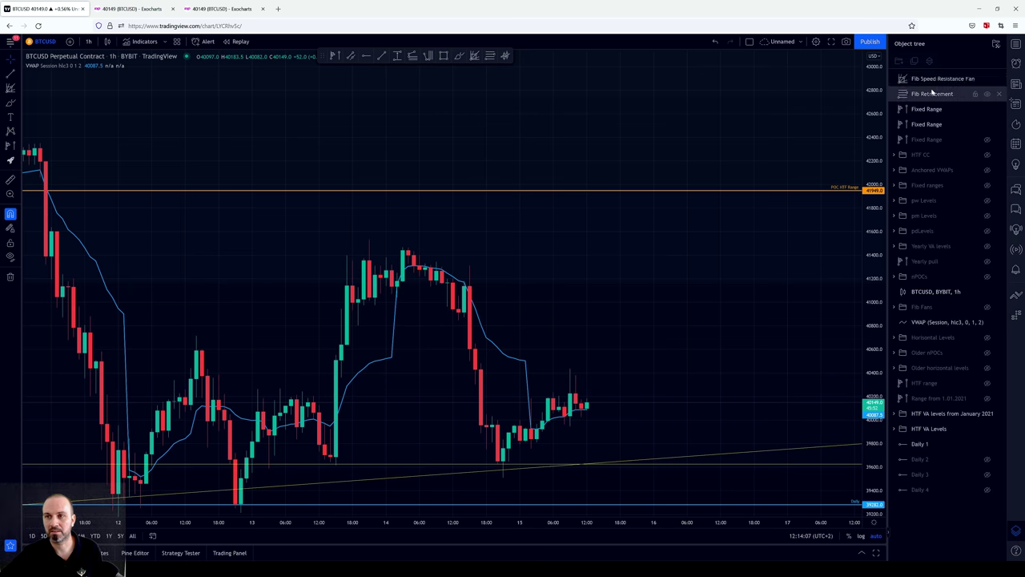
pyautogui.click(988, 78)
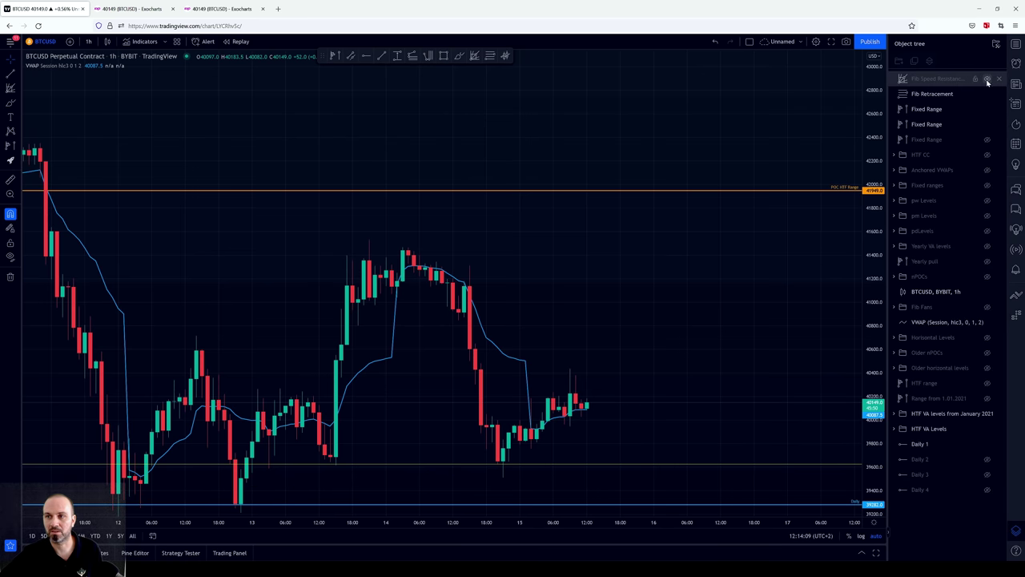
pyautogui.click(987, 93)
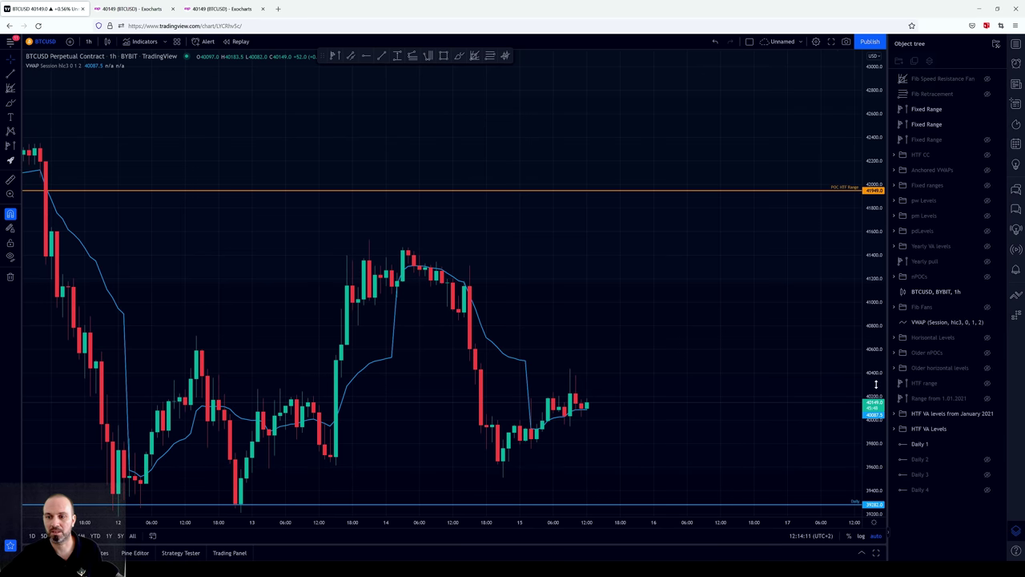
pyautogui.click(1018, 531)
# Step: Inspect the 12 and 13 April lows around the "Daily 1" level and show the hidden "Daily 2" level
pyautogui.moveTo(758, 355); pyautogui.dragTo(811, 255)
pyautogui.moveTo(473, 448); pyautogui.dragTo(644, 452)
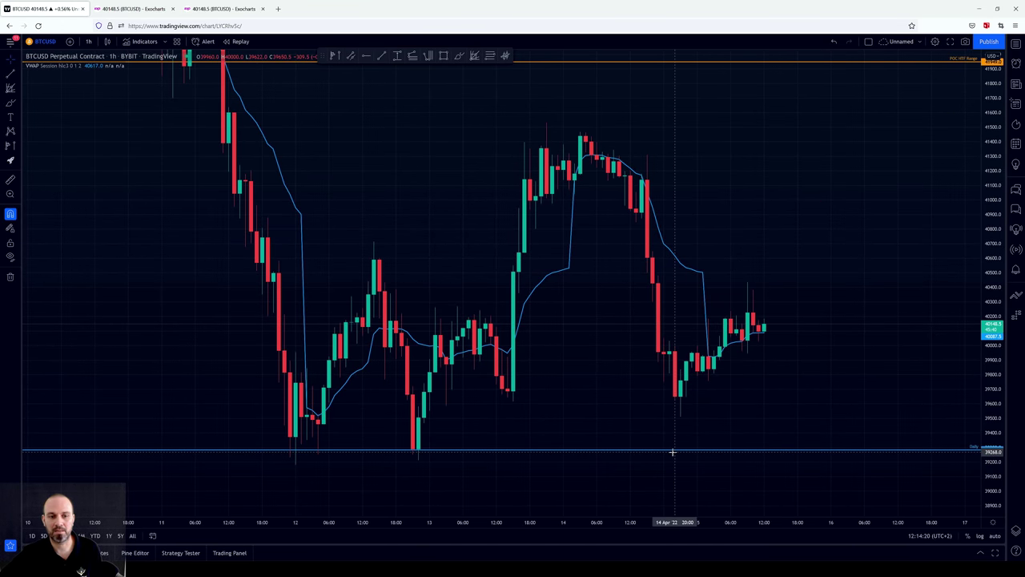
pyautogui.moveTo(292, 455); pyautogui.dragTo(318, 449)
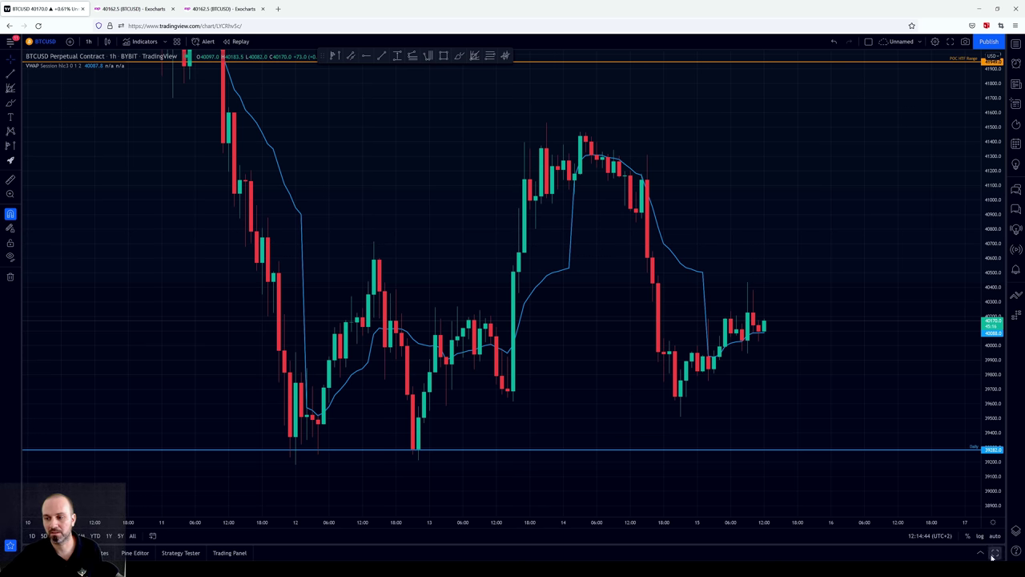
pyautogui.click(1016, 530)
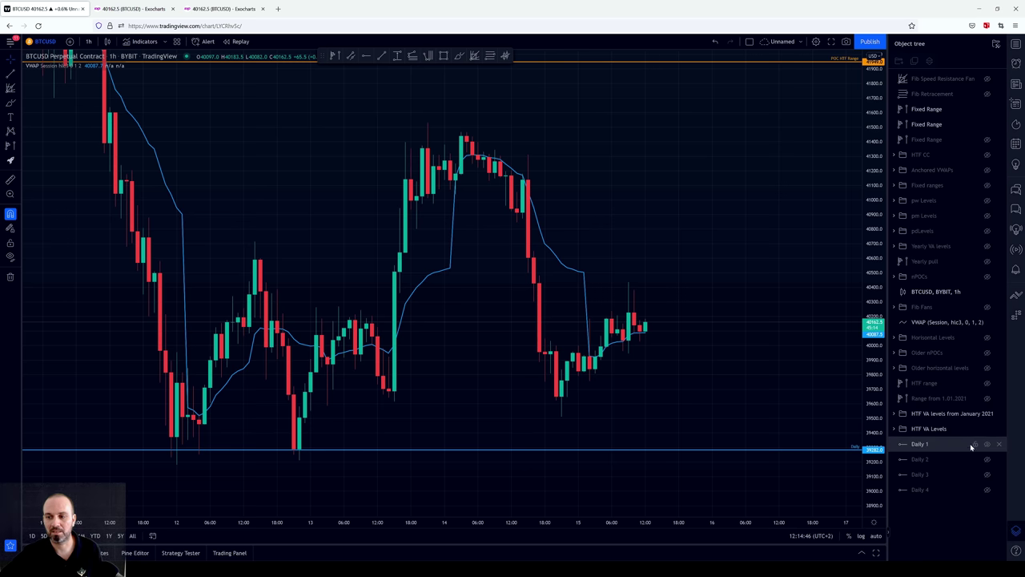
pyautogui.click(987, 461)
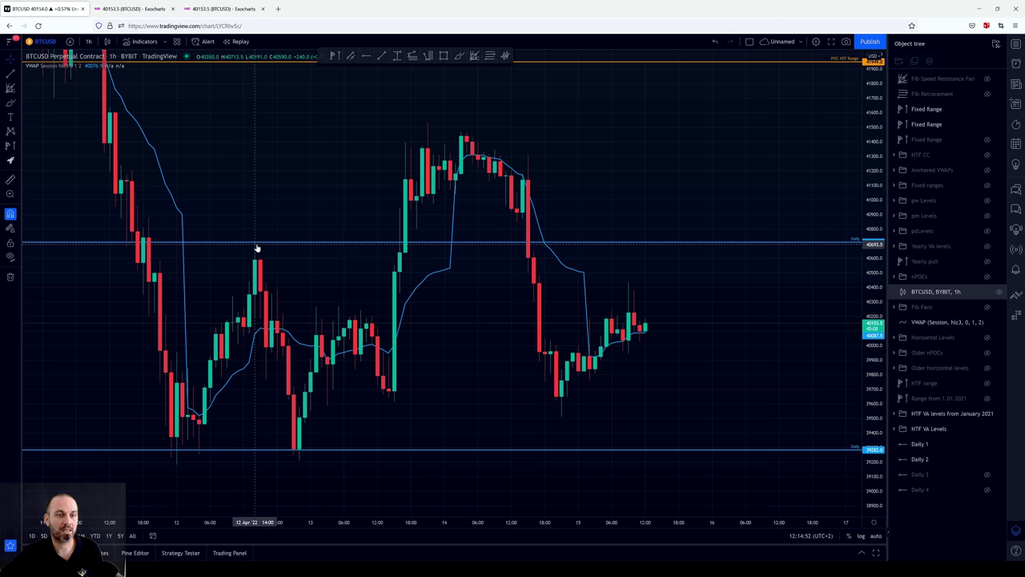
# Step: Examine how the hourly candles of 12 and 13 April react to the "Daily 2" level and break through it
pyautogui.moveTo(288, 264); pyautogui.dragTo(376, 267)
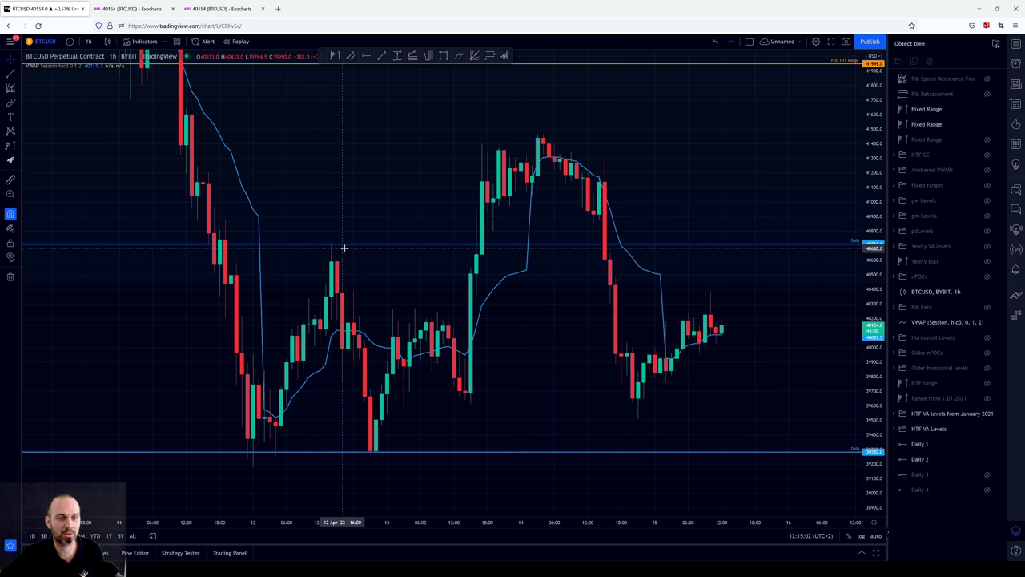
pyautogui.moveTo(344, 246); pyautogui.dragTo(334, 243)
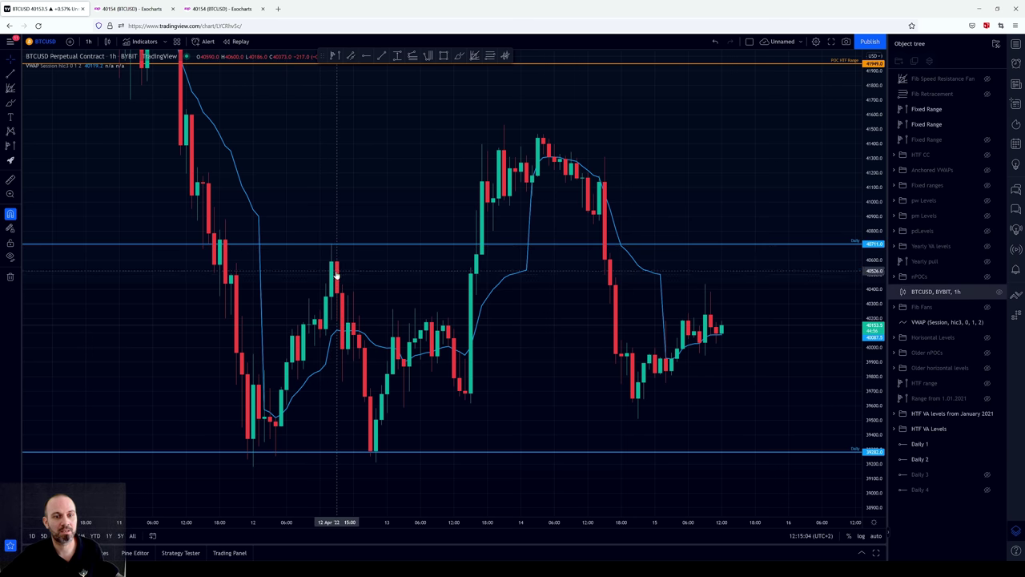
pyautogui.moveTo(369, 454); pyautogui.dragTo(368, 456)
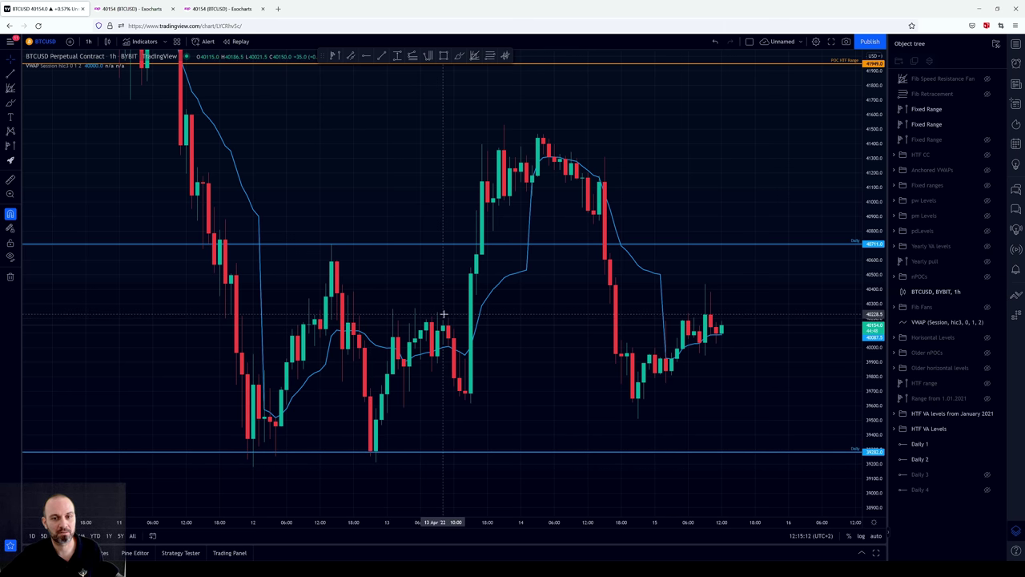
pyautogui.click(495, 244)
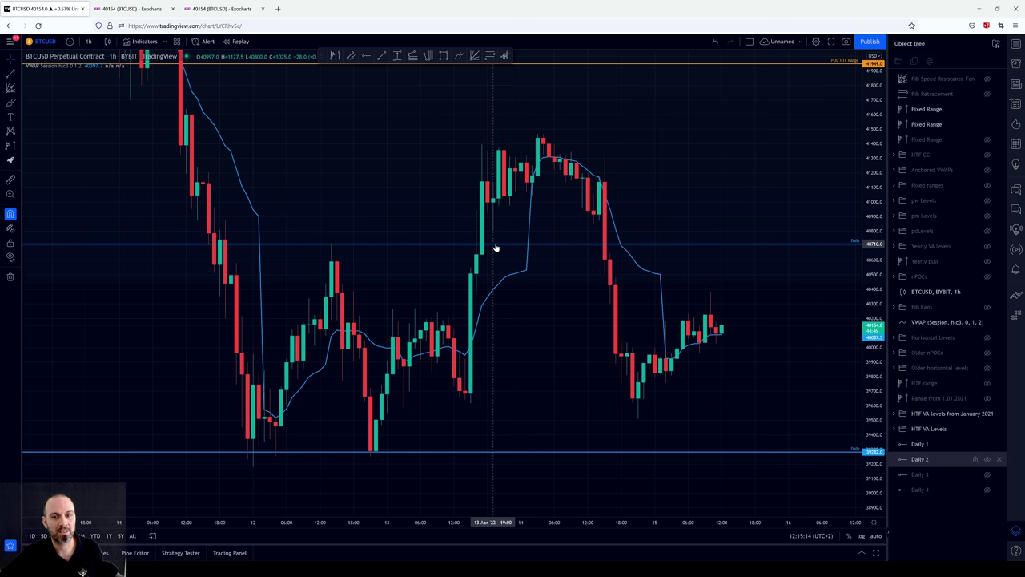
pyautogui.moveTo(491, 244)
pyautogui.mouseDown()
pyautogui.moveTo(442, 245)
pyautogui.moveTo(482, 244)
pyautogui.mouseUp()
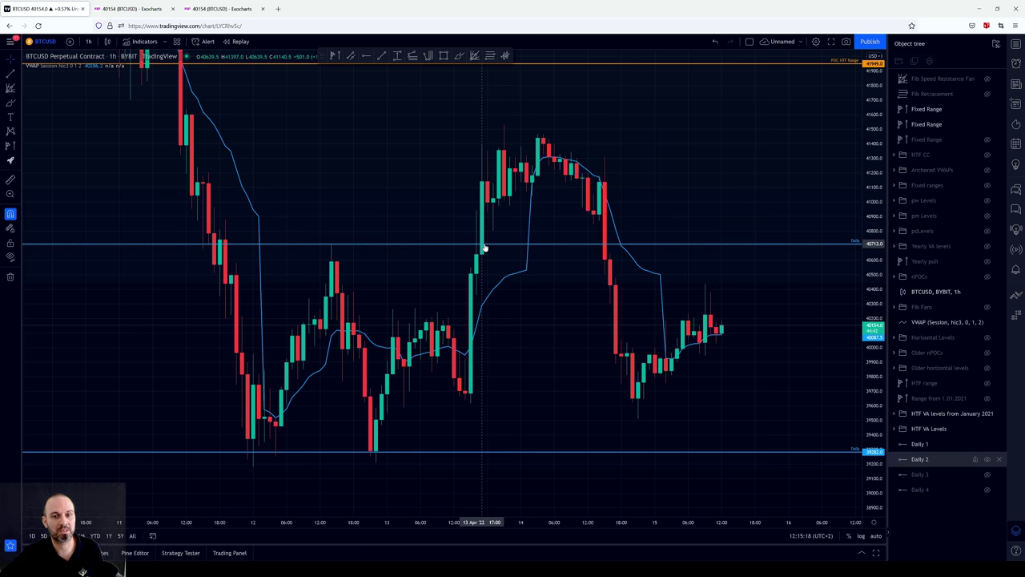
pyautogui.click(483, 247)
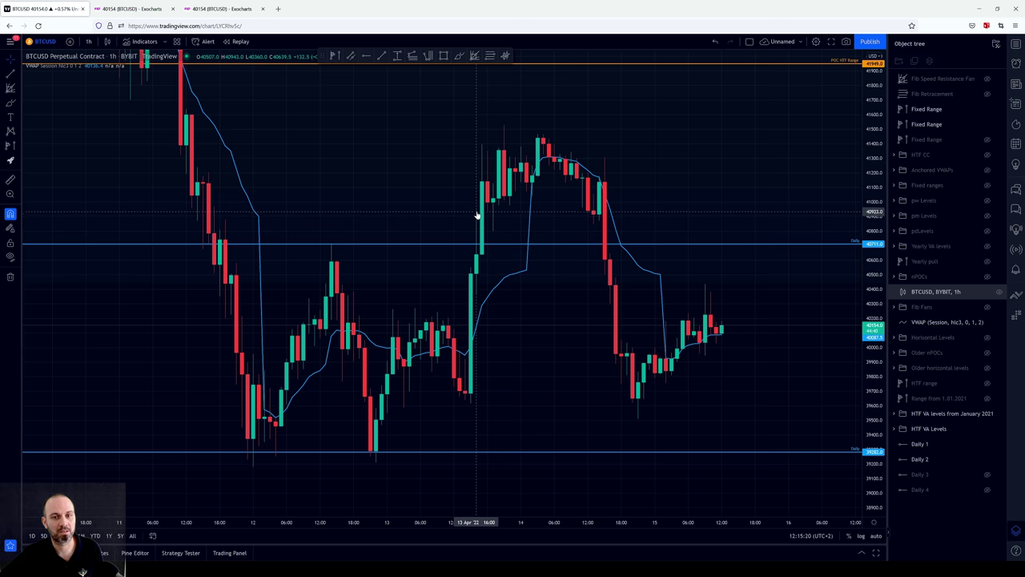
pyautogui.click(482, 250)
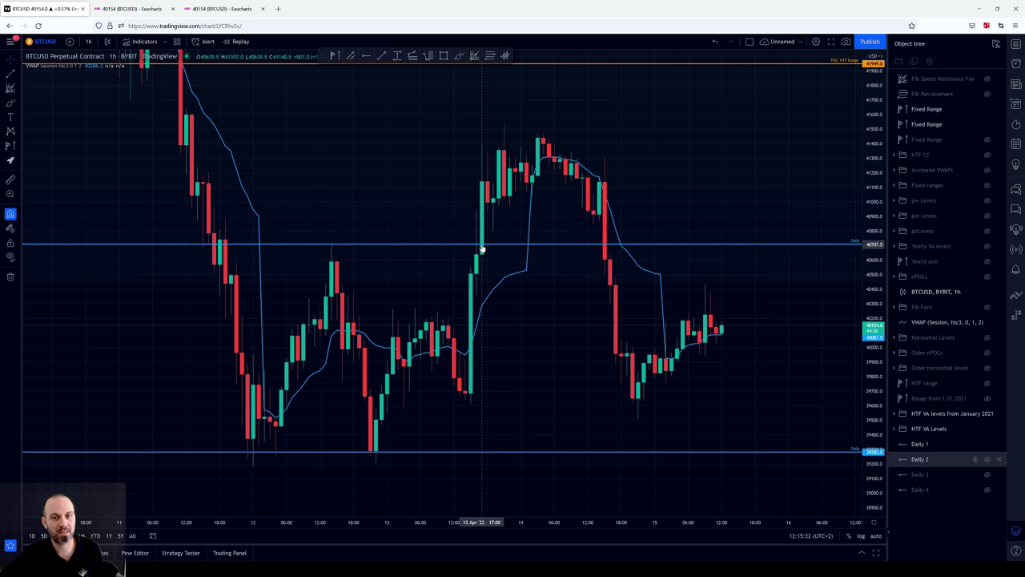
pyautogui.click(482, 249)
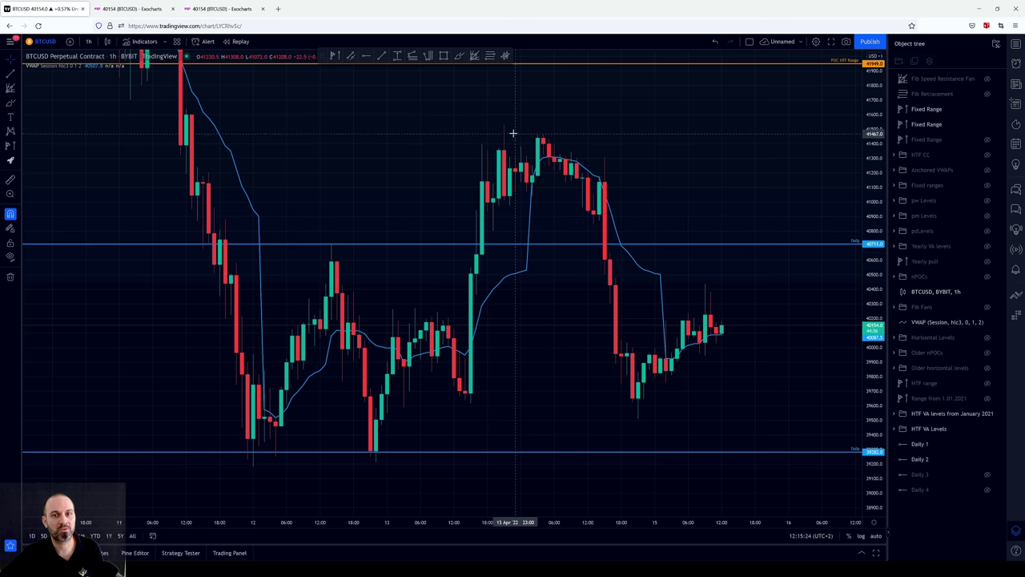
# Step: Show the hidden "Daily 3" level and inspect how the 13 and 14 April hourly candles behave around it
pyautogui.moveTo(672, 158); pyautogui.dragTo(666, 195)
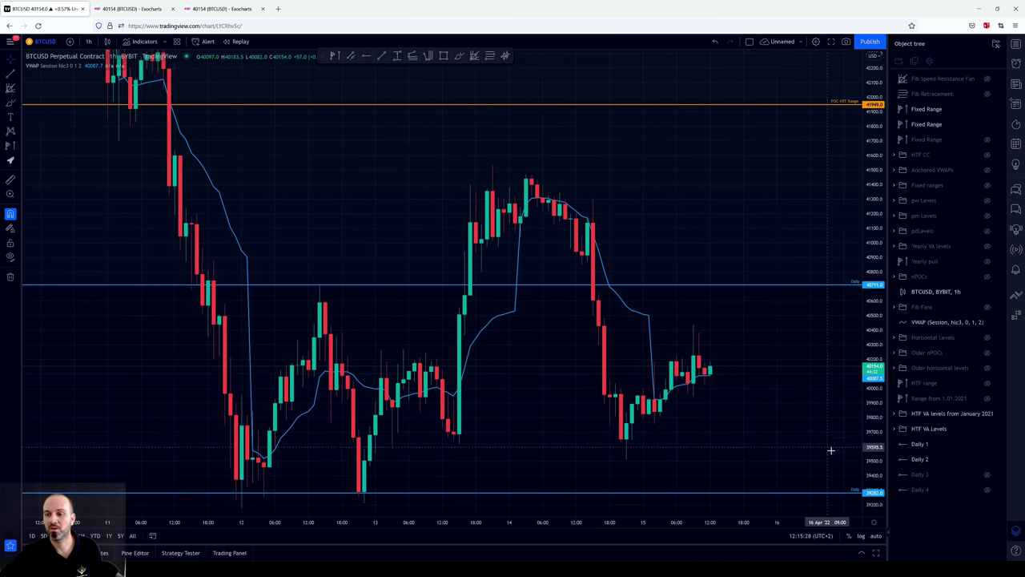
pyautogui.click(988, 475)
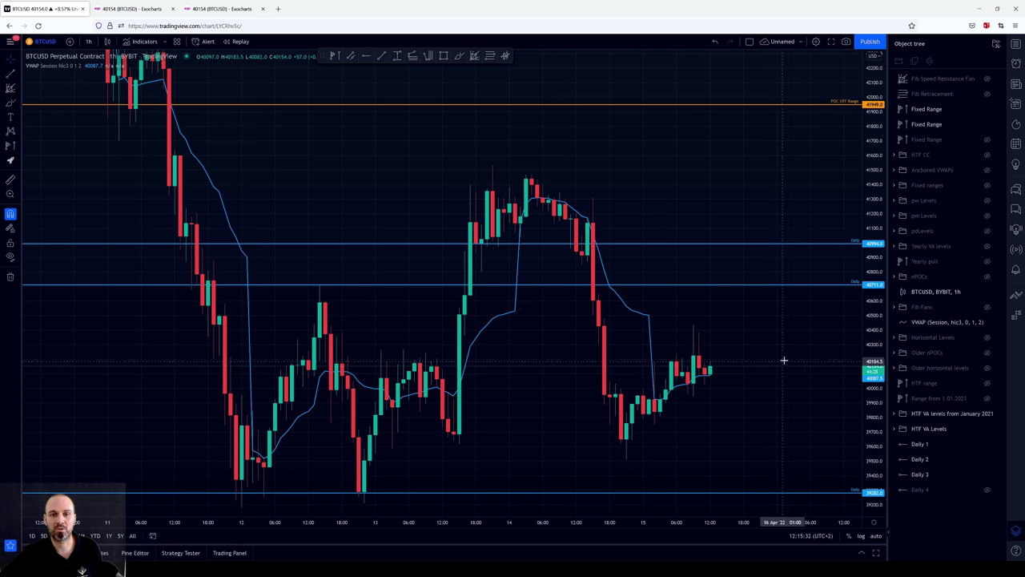
pyautogui.moveTo(755, 344); pyautogui.dragTo(729, 316)
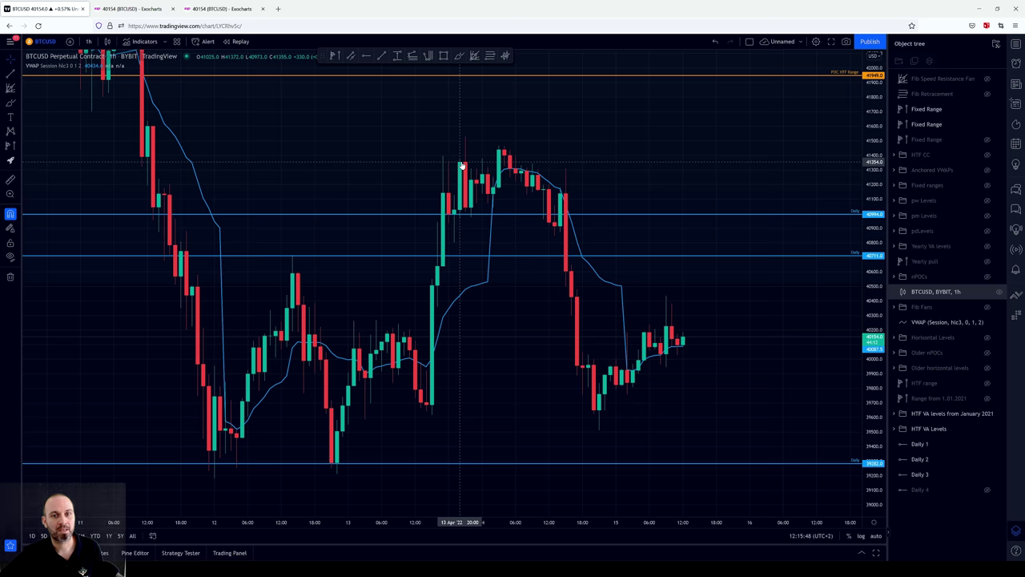
pyautogui.click(455, 214)
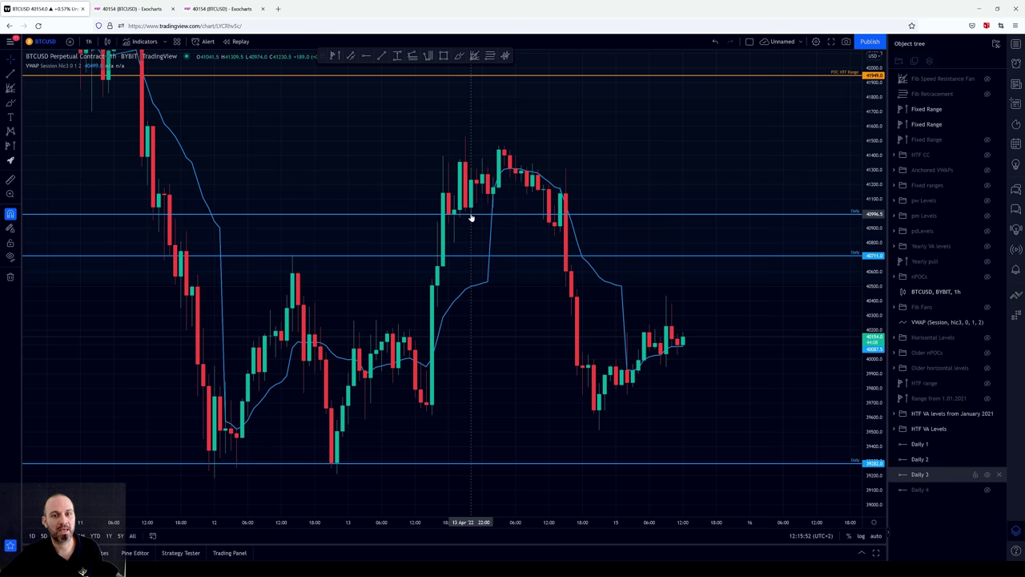
pyautogui.moveTo(459, 216); pyautogui.dragTo(546, 219)
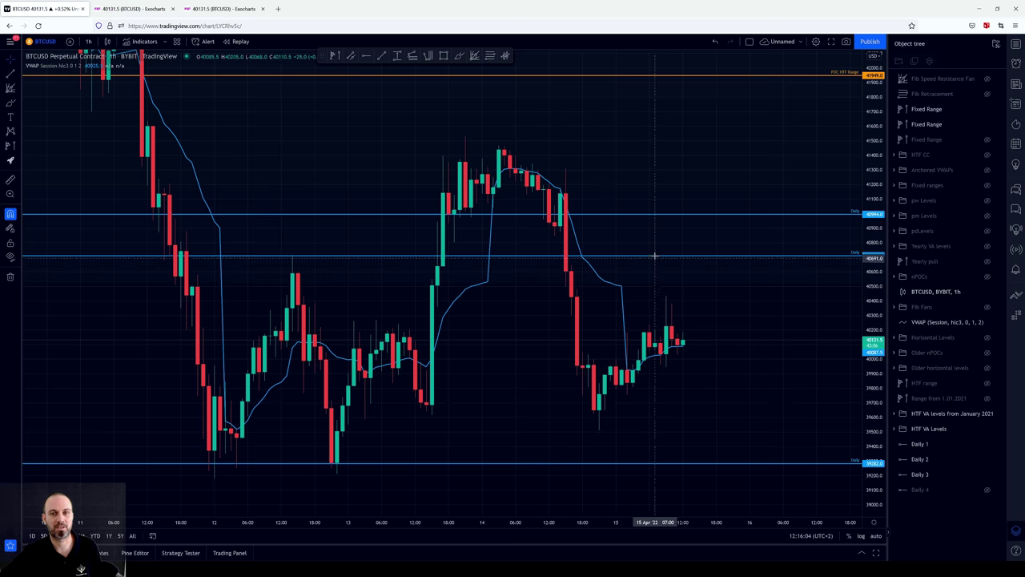
pyautogui.moveTo(634, 179); pyautogui.dragTo(660, 178)
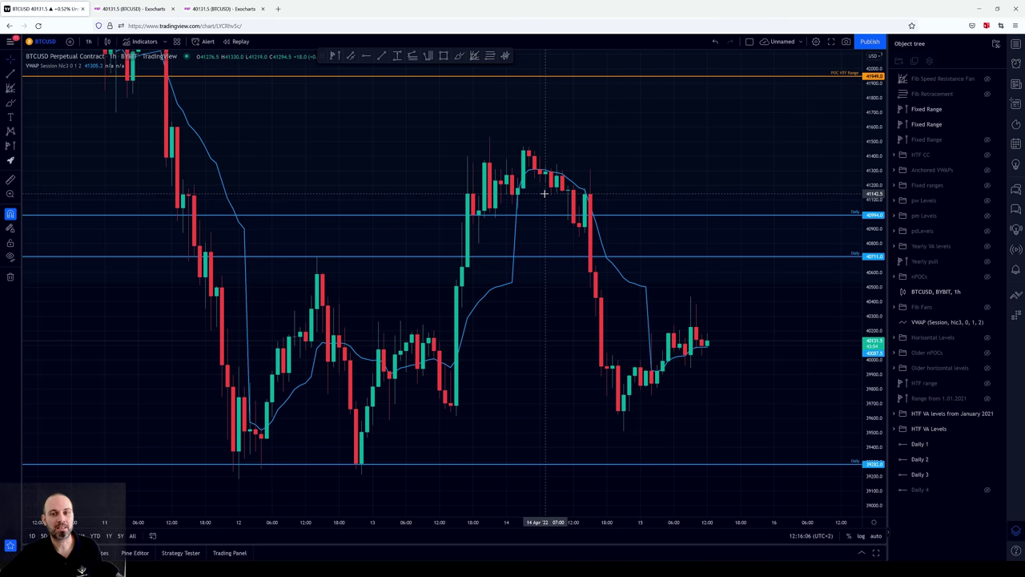
pyautogui.moveTo(619, 257); pyautogui.dragTo(619, 259)
pyautogui.hotkey('ctrl', 'z')
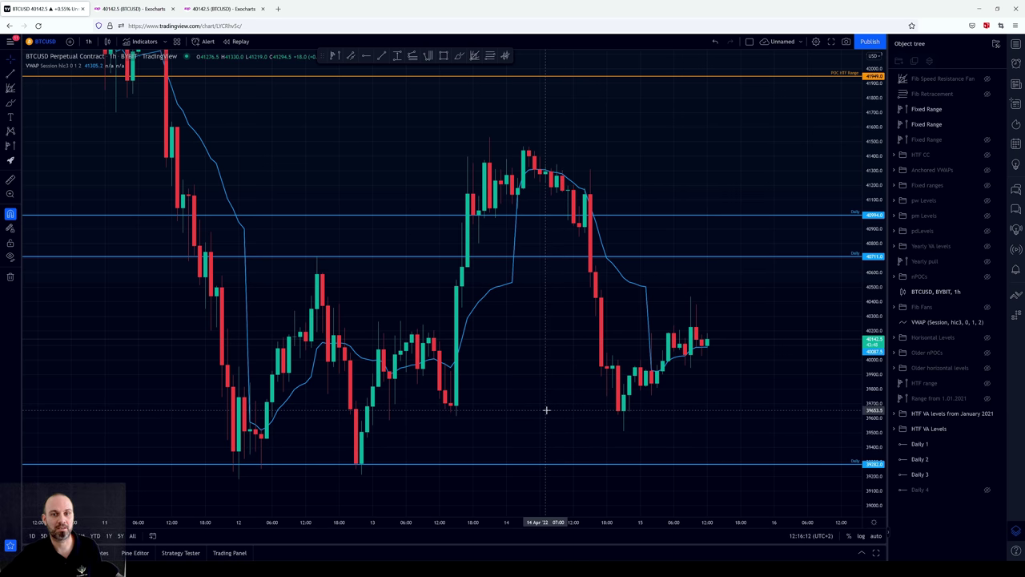
pyautogui.moveTo(652, 179); pyautogui.dragTo(666, 181)
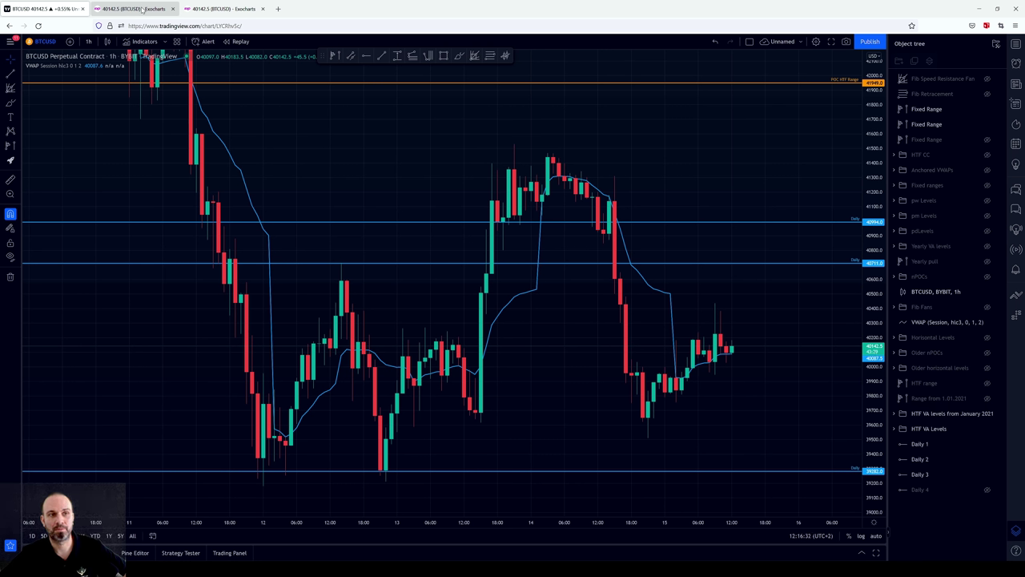
# Step: Review the 13 to 15 April session TPO profiles on the 5-minute Exocharts chart, and return to the TradingView chart
pyautogui.click(142, 8)
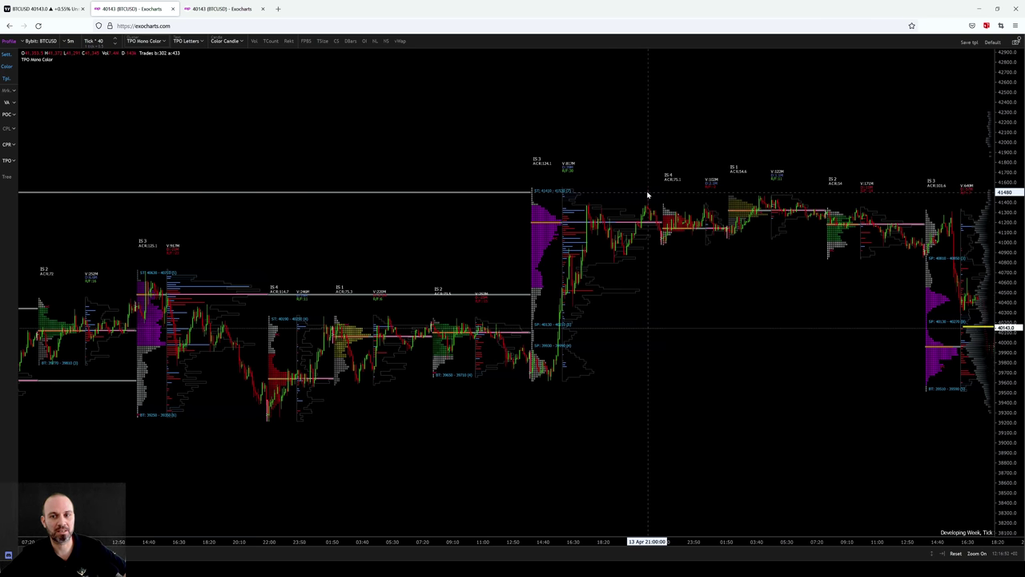
pyautogui.moveTo(829, 264); pyautogui.dragTo(553, 270)
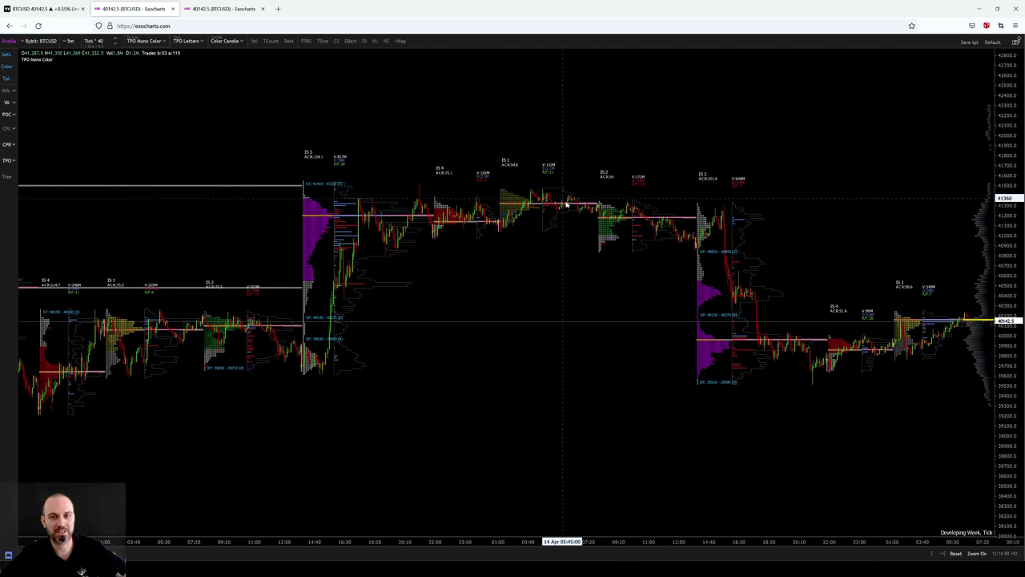
pyautogui.click(83, 10)
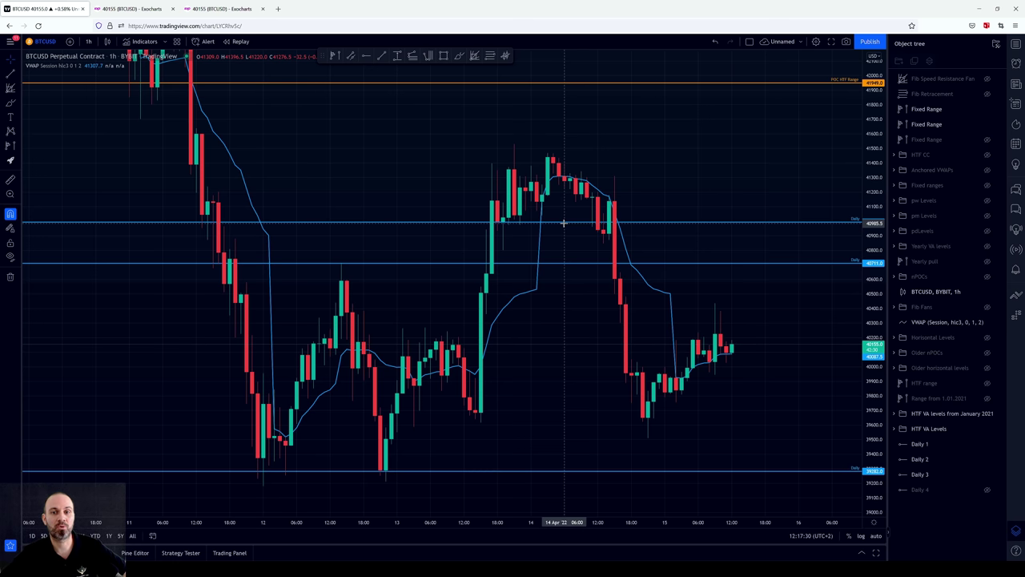
# Step: Switch to the 15-minute Exocharts delta cluster chart and examine the footprint of the 13 April rise and the following range up close
pyautogui.click(230, 8)
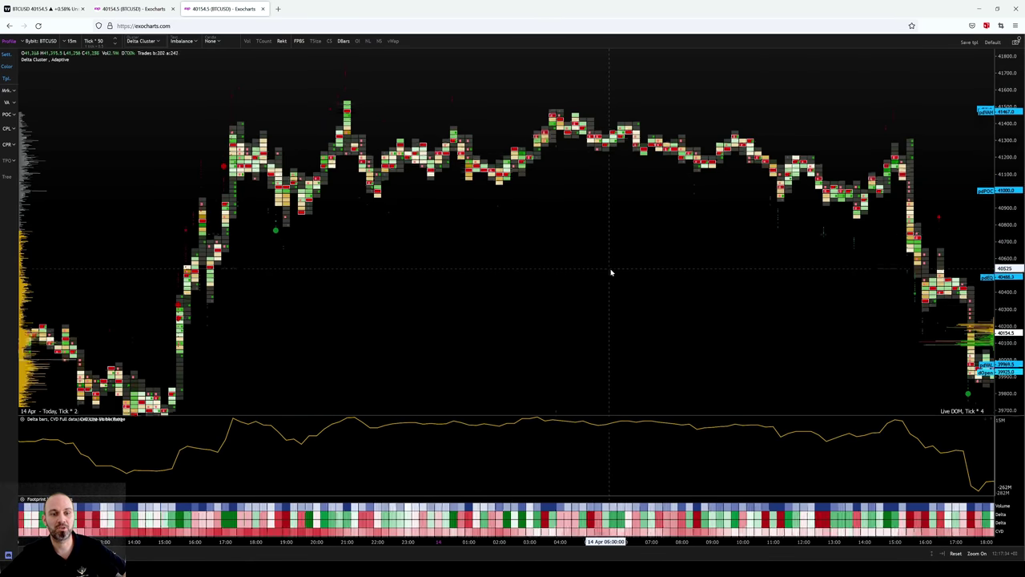
pyautogui.scroll(-2, 609, 270)
pyautogui.scroll(-1, 617, 281)
pyautogui.moveTo(485, 325); pyautogui.dragTo(590, 297)
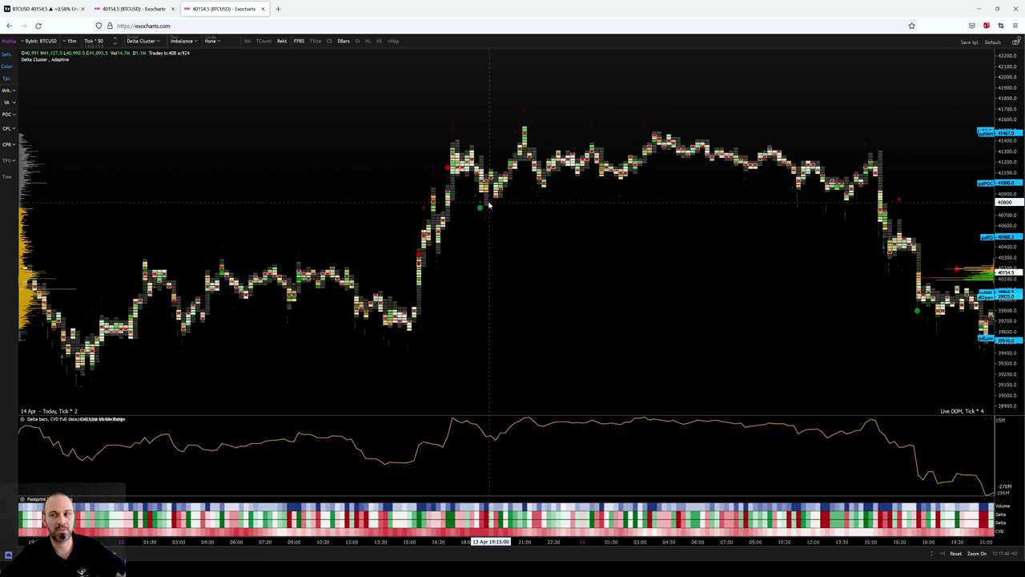
pyautogui.scroll(3, 681, 240)
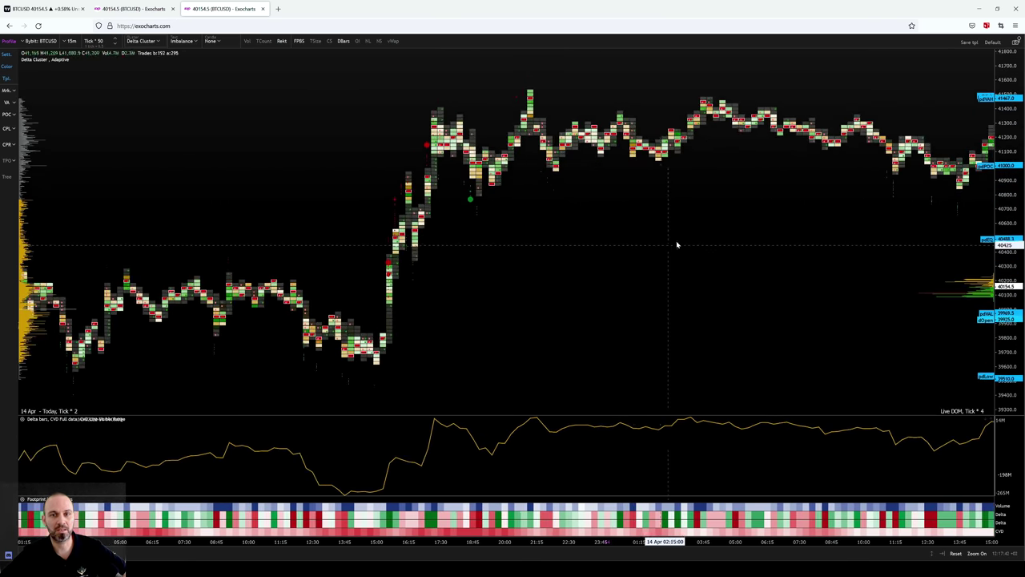
pyautogui.scroll(-3, 547, 274)
pyautogui.scroll(3, 565, 272)
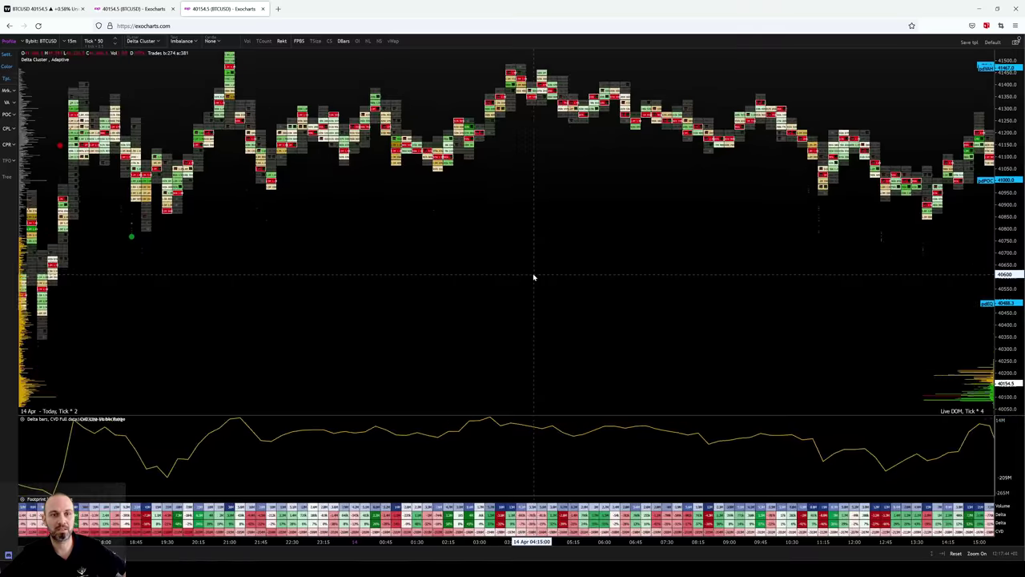
pyautogui.scroll(3, 532, 277)
pyautogui.scroll(3, 680, 310)
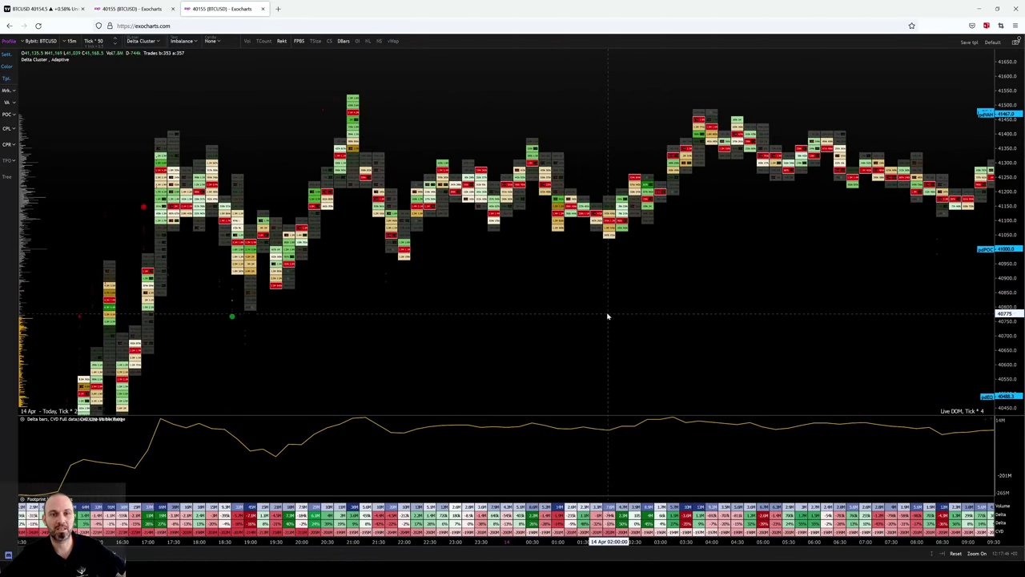
pyautogui.scroll(4, 561, 310)
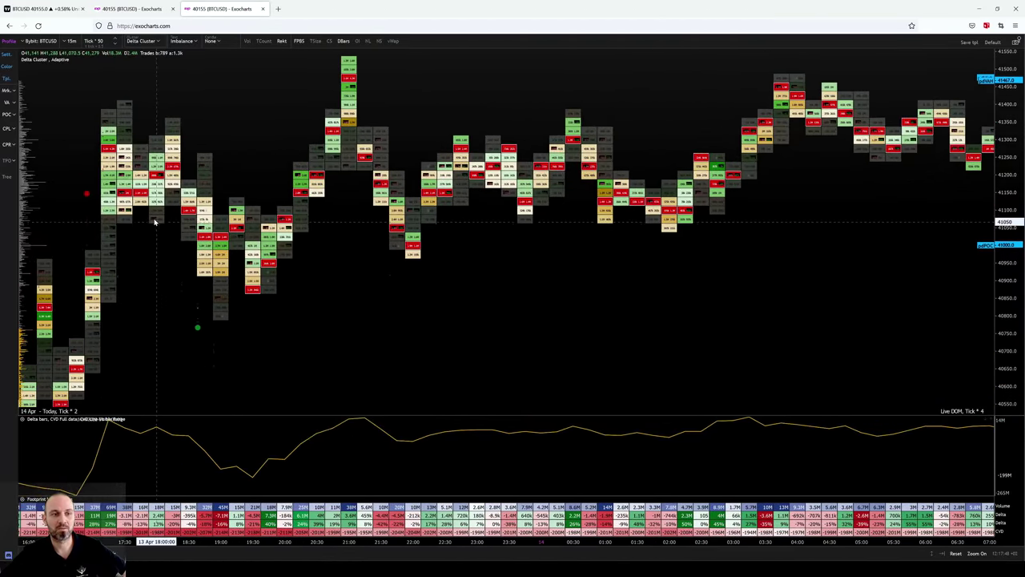
pyautogui.scroll(2, 284, 217)
pyautogui.moveTo(203, 165); pyautogui.dragTo(349, 189)
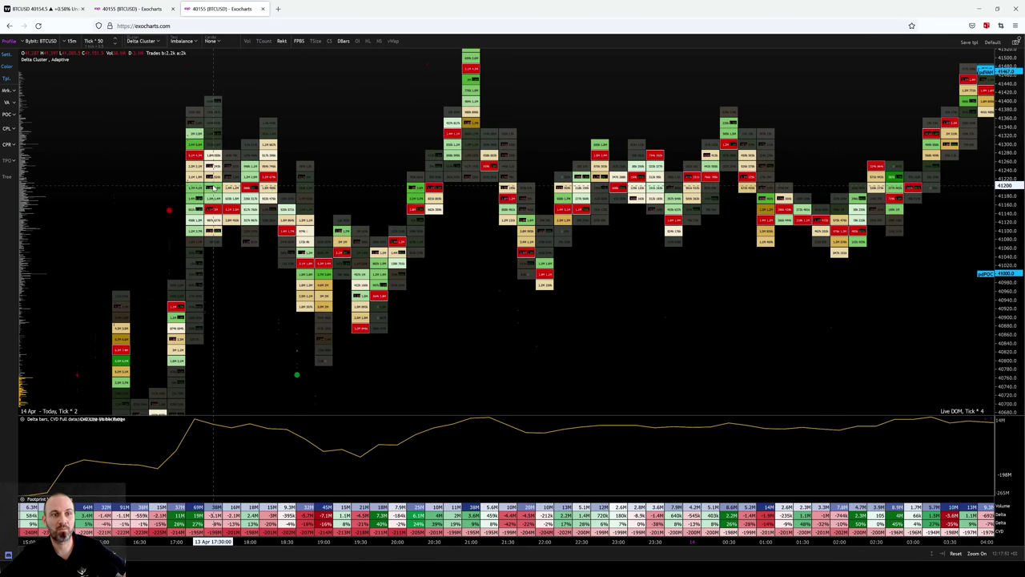
pyautogui.scroll(-1, 493, 307)
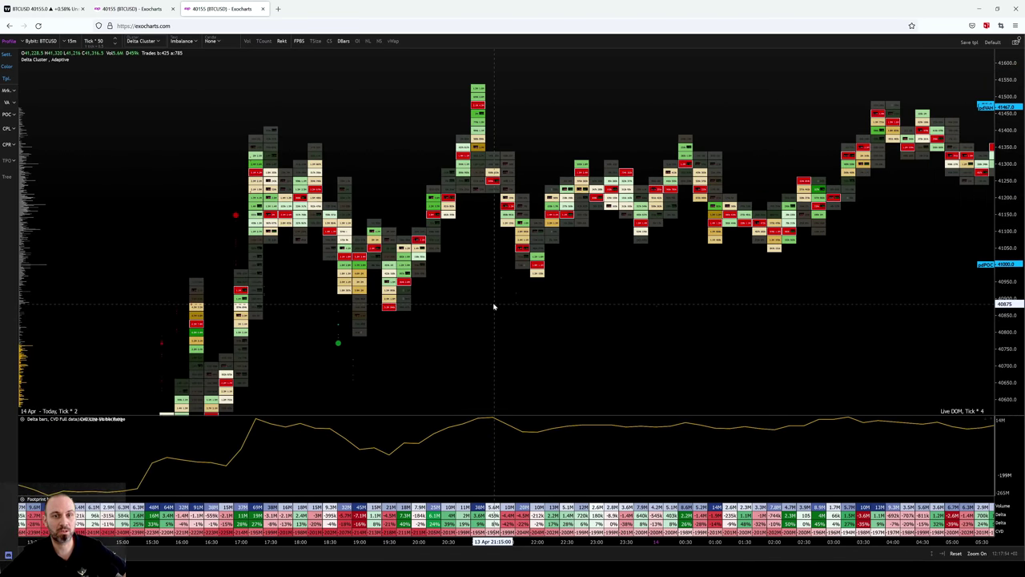
# Step: Examine the 15-minute delta cluster footprint and CVD from the late 13 April range through the 14 April sell-off
pyautogui.moveTo(624, 286); pyautogui.dragTo(549, 297)
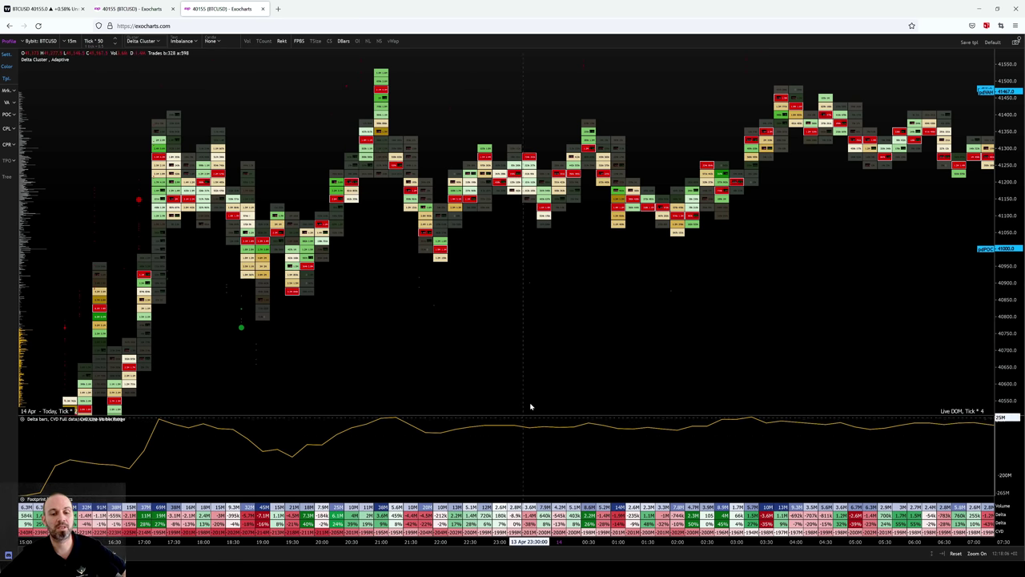
pyautogui.hscroll(5, 643, 267)
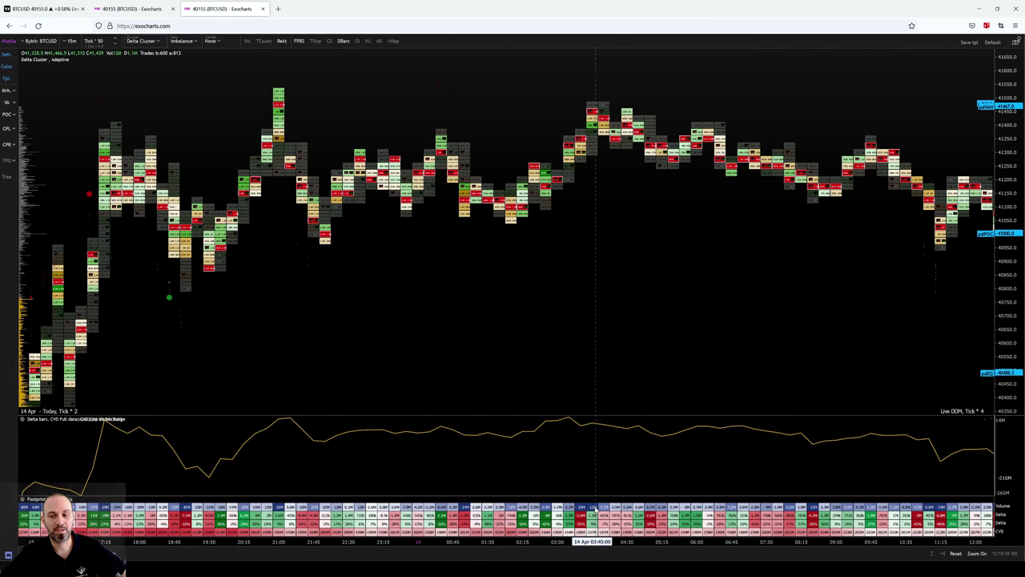
pyautogui.scroll(-3, 710, 275)
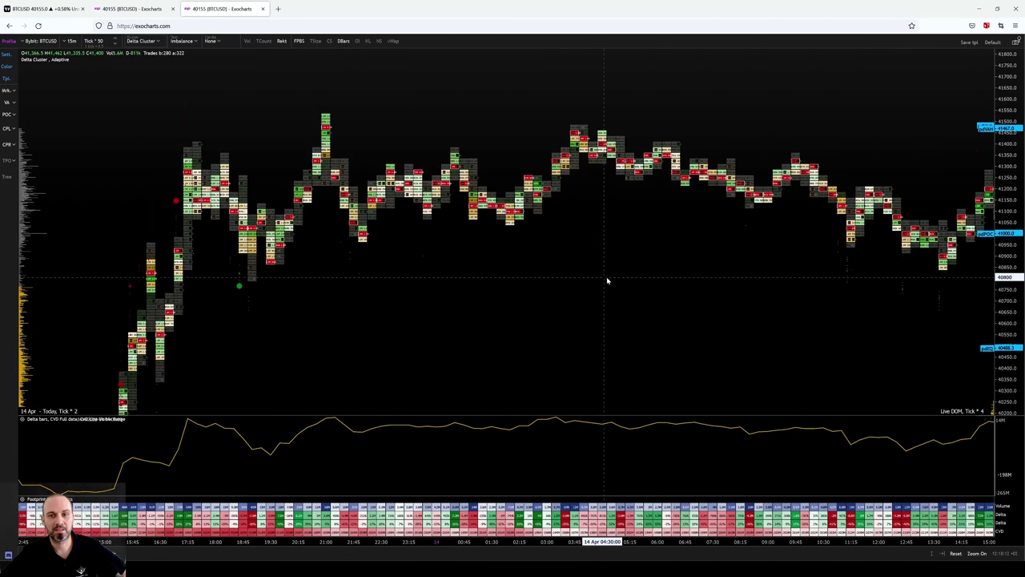
pyautogui.moveTo(608, 281); pyautogui.dragTo(568, 270)
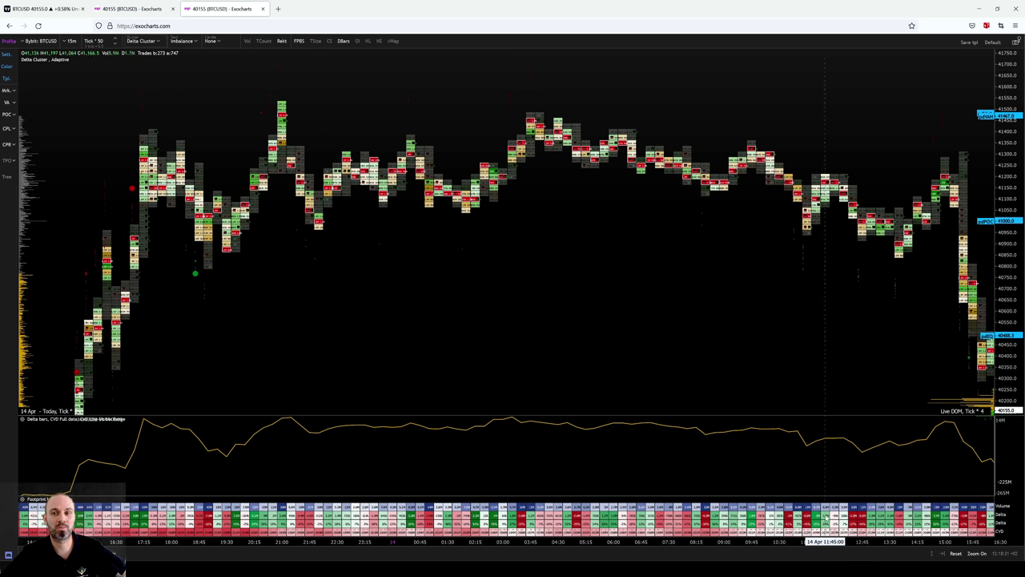
pyautogui.moveTo(826, 309); pyautogui.dragTo(635, 263)
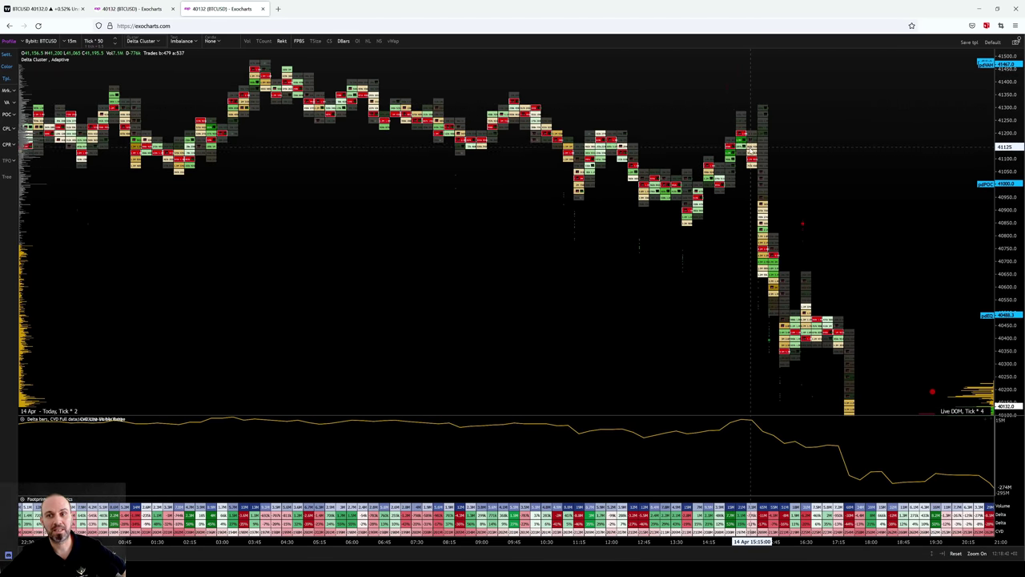
pyautogui.scroll(2, 750, 220)
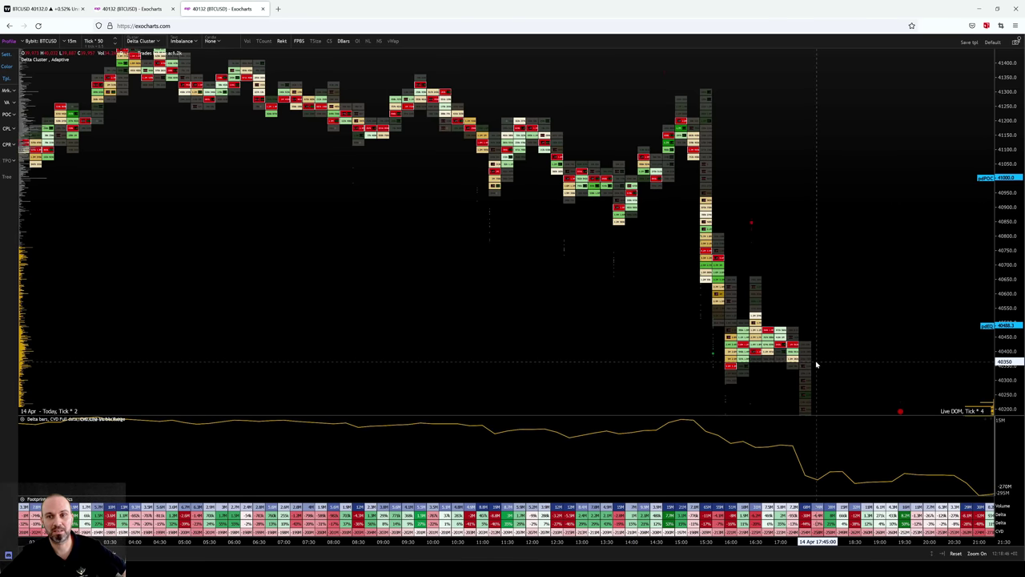
# Step: Return to the TradingView hourly chart and inspect the 14 April drop through the daily levels down to its low
pyautogui.hotkey('ctrl', '1')
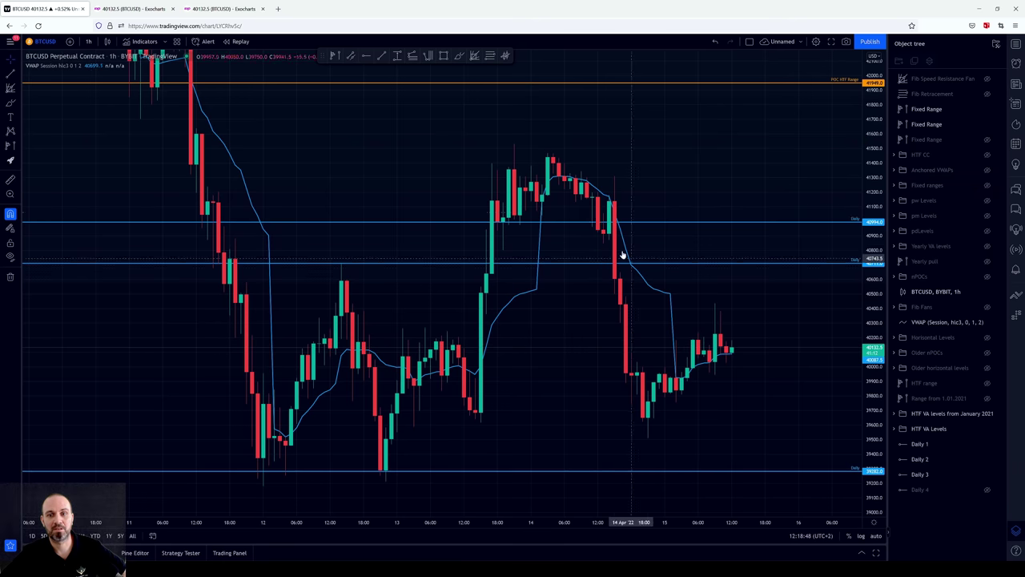
pyautogui.click(610, 222)
pyautogui.moveTo(611, 226); pyautogui.dragTo(614, 219)
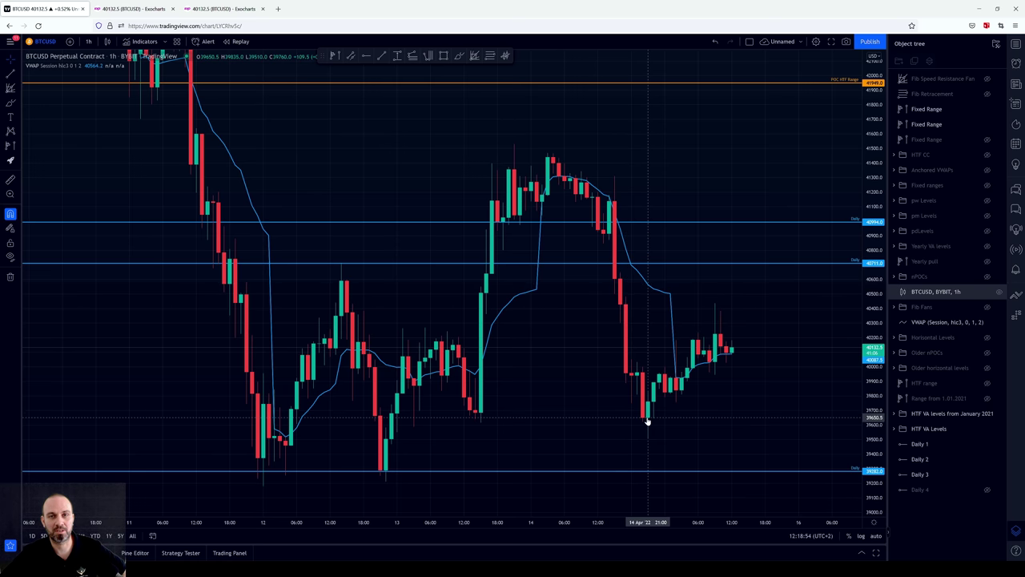
pyautogui.moveTo(727, 416); pyautogui.dragTo(678, 403)
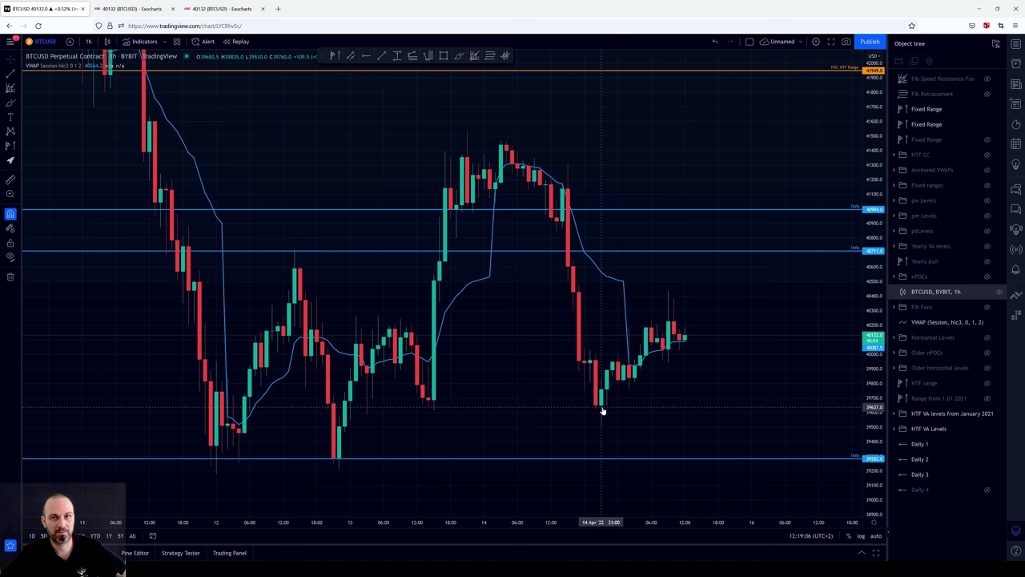
# Step: Show the hidden "Daily 4" level and inspect how the 14 April low reacts to it
pyautogui.click(987, 490)
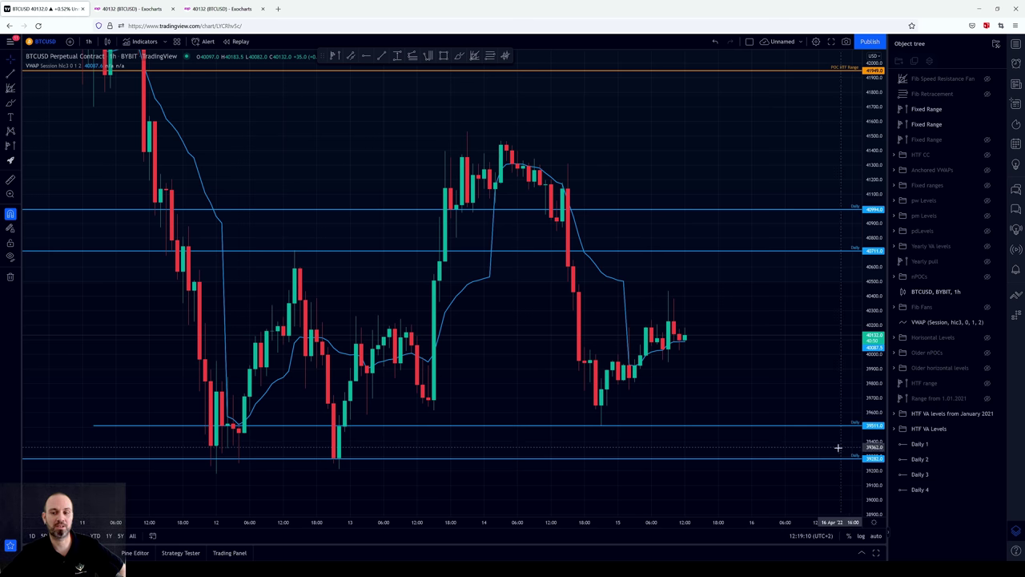
pyautogui.click(769, 446)
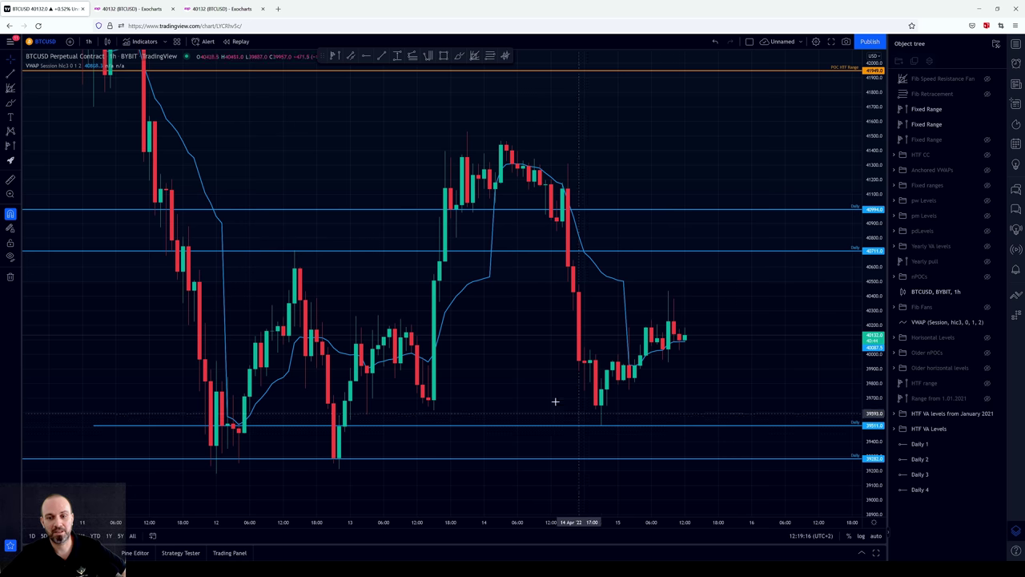
pyautogui.click(603, 427)
pyautogui.click(604, 414)
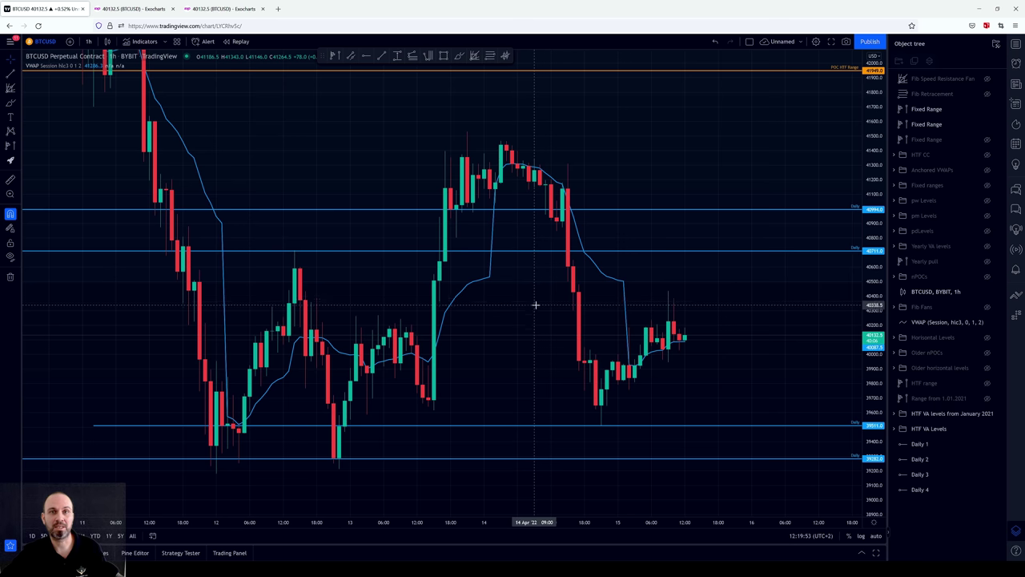
# Step: Revisit the 5-minute session TPO profiles in Exocharts and the 15-minute delta cluster of the 14 April sell-off
pyautogui.click(124, 11)
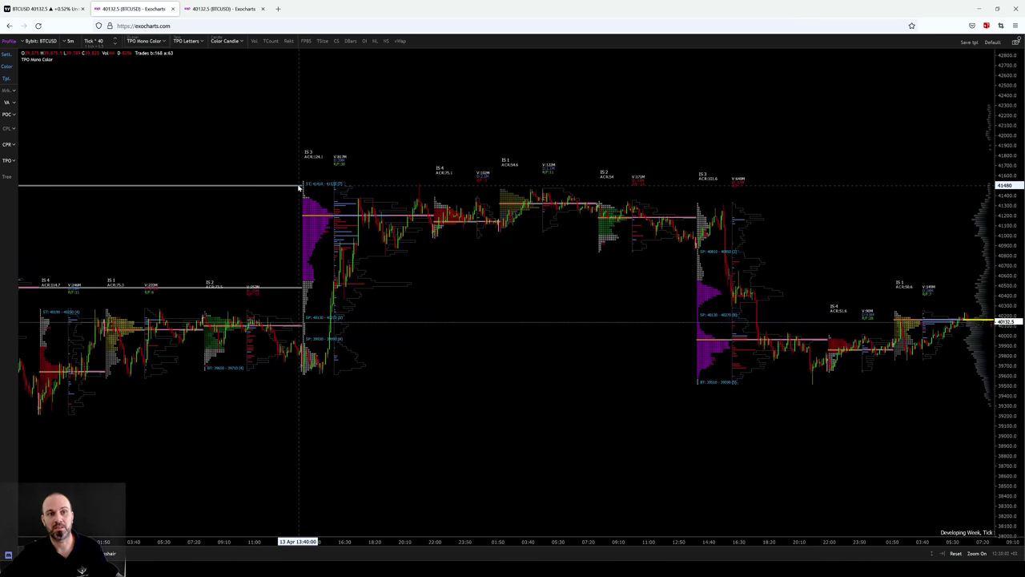
pyautogui.click(221, 9)
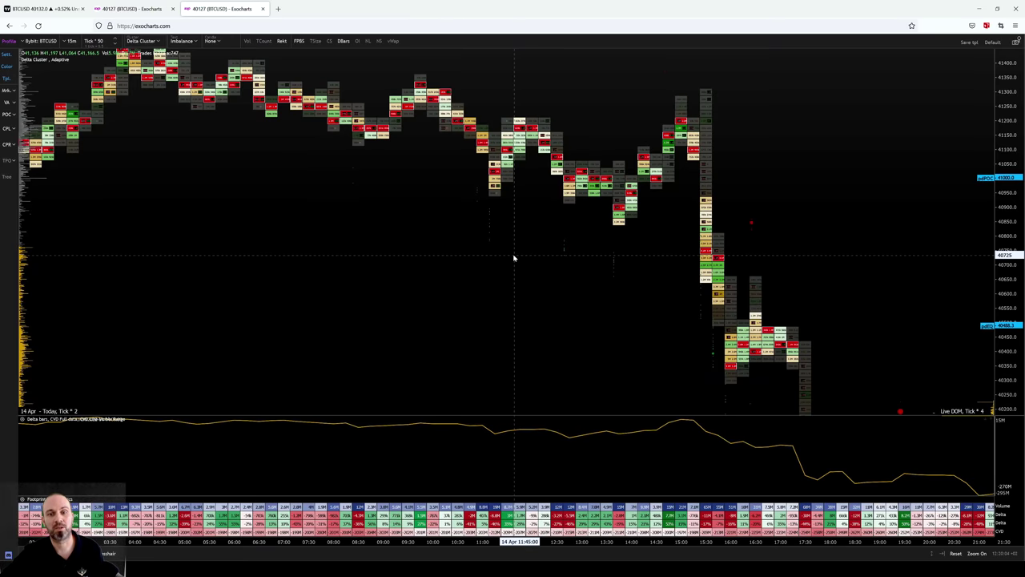
pyautogui.scroll(-5, 513, 258)
pyautogui.scroll(4, 676, 274)
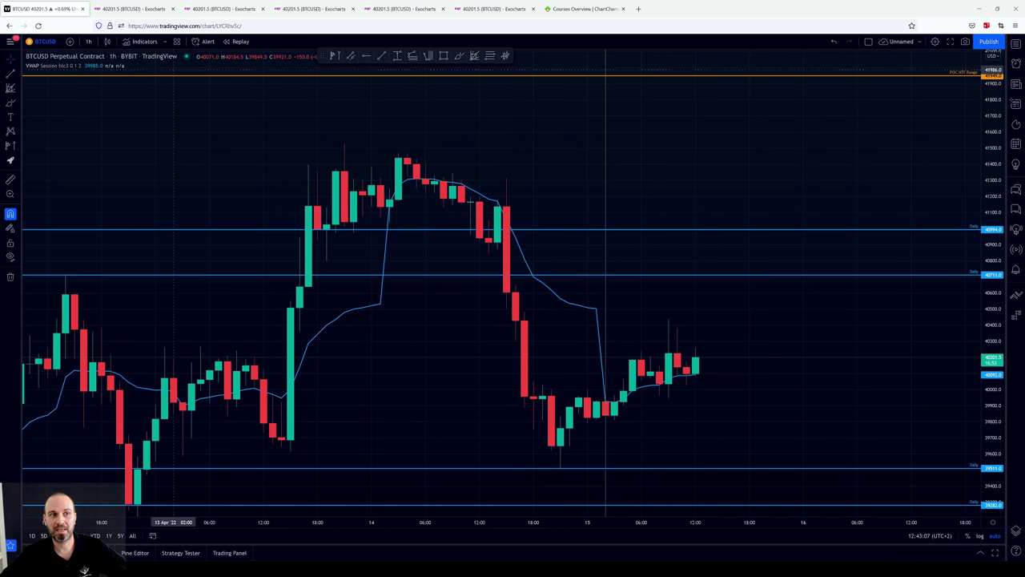
# Step: Go through the open Exocharts charts in turn, including the London session TPO and the 30-minute TPO Delta Per Price chart
pyautogui.click(136, 10)
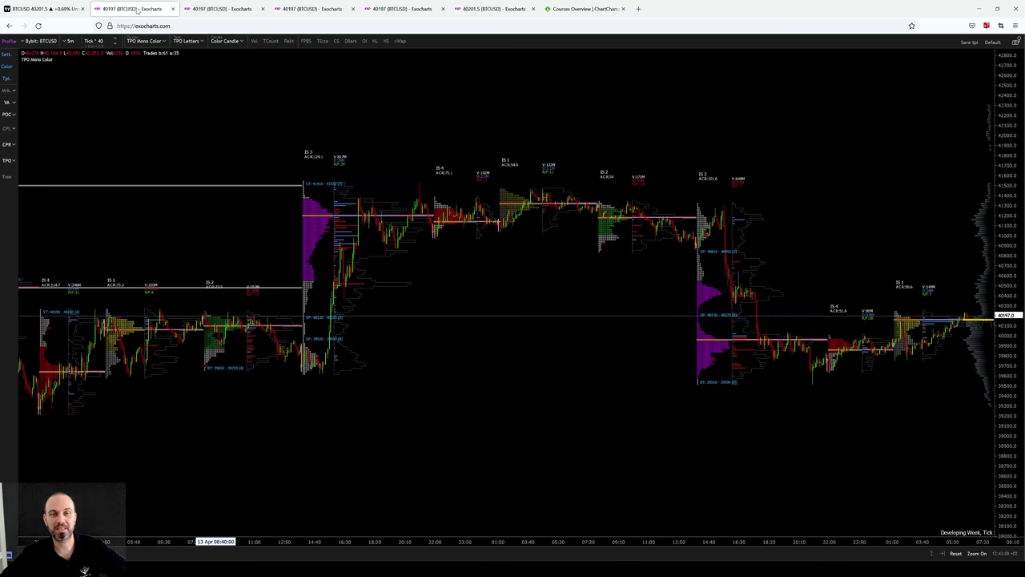
pyautogui.click(224, 8)
pyautogui.click(306, 10)
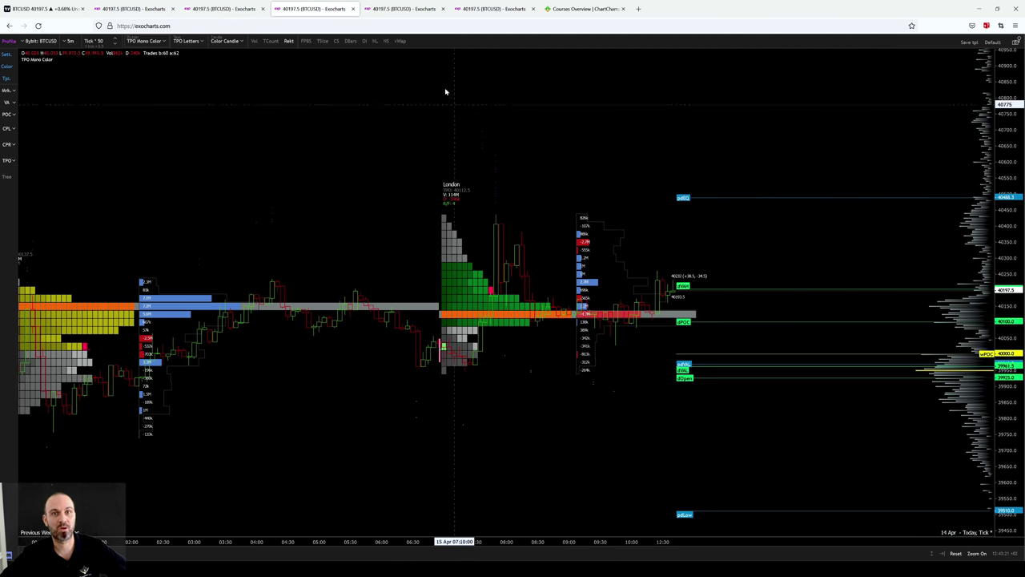
pyautogui.click(400, 9)
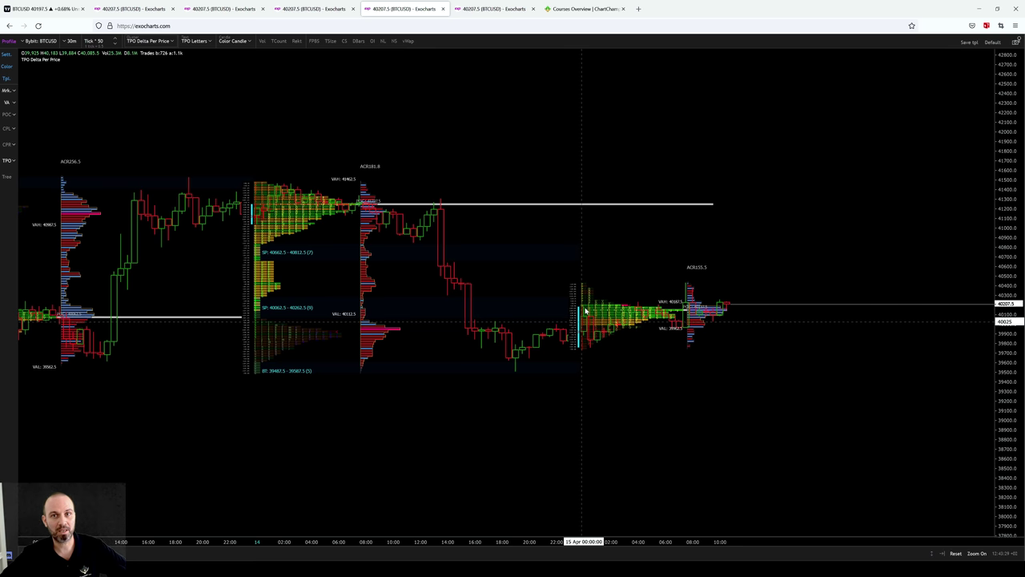
pyautogui.click(497, 9)
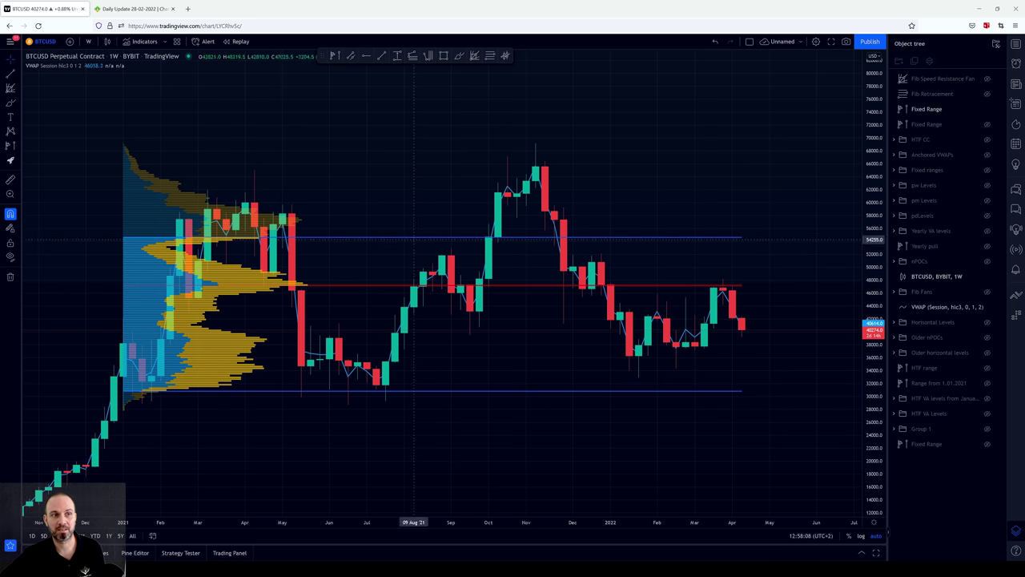
# Step: Change the TradingView chart to the 1-day timeframe and show the hidden Fixed Range volume profile at the end of the object list
pyautogui.click(89, 40)
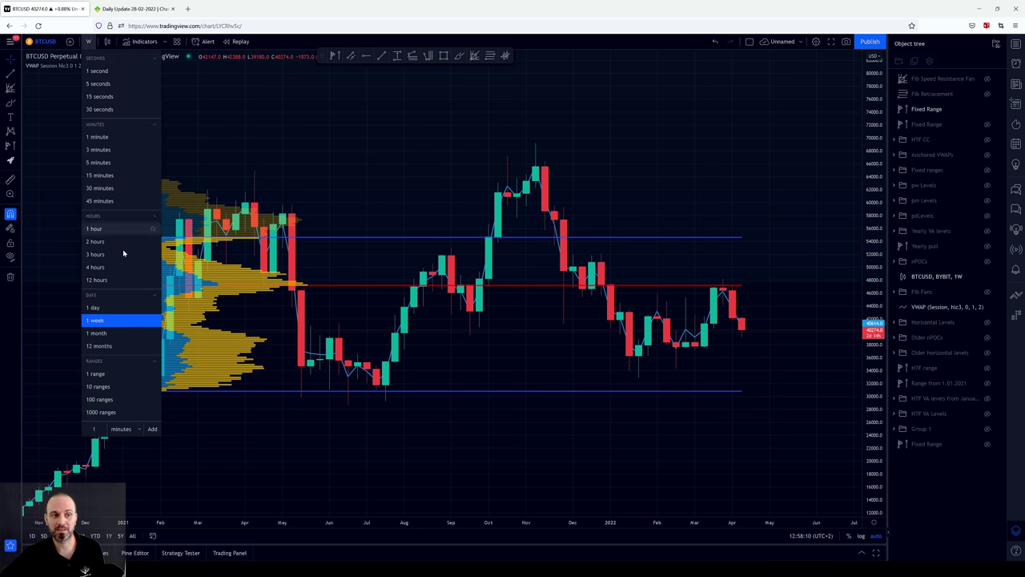
pyautogui.click(122, 308)
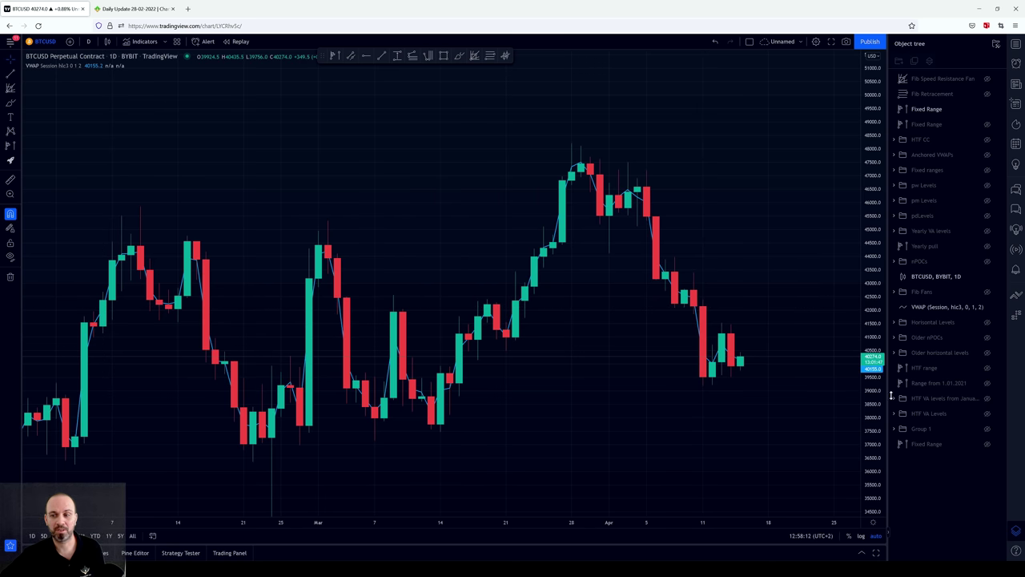
pyautogui.click(987, 444)
pyautogui.scroll(-4, 576, 289)
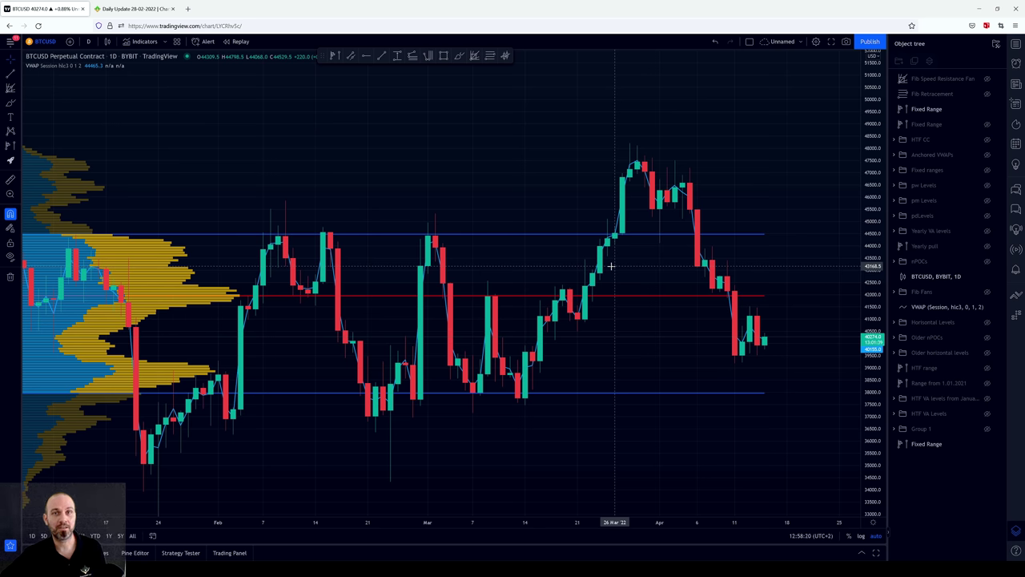
# Step: Change the chart to the 1-hour timeframe, show the daily levels in "Group 1" and inspect price around them
pyautogui.click(89, 41)
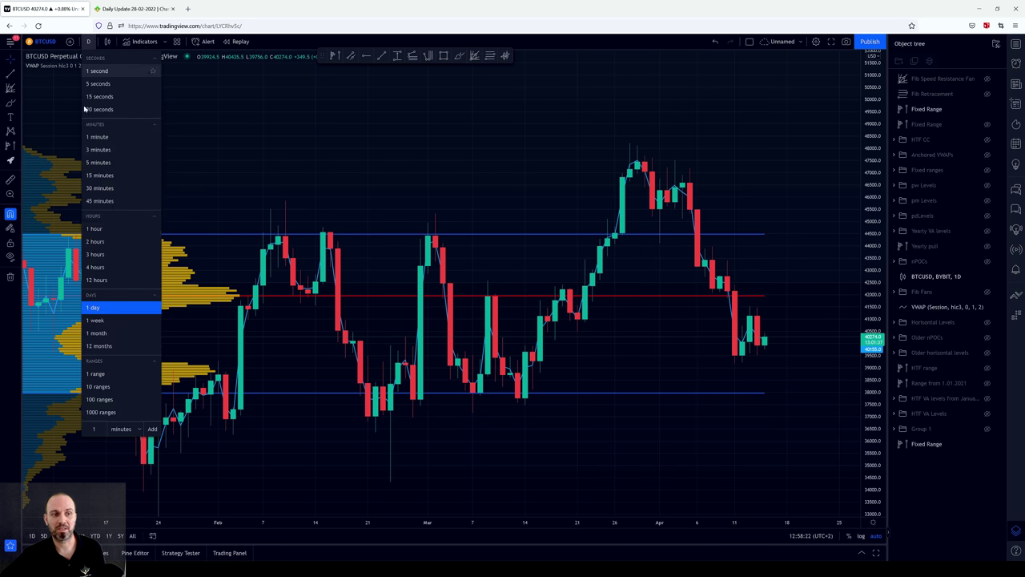
pyautogui.click(95, 229)
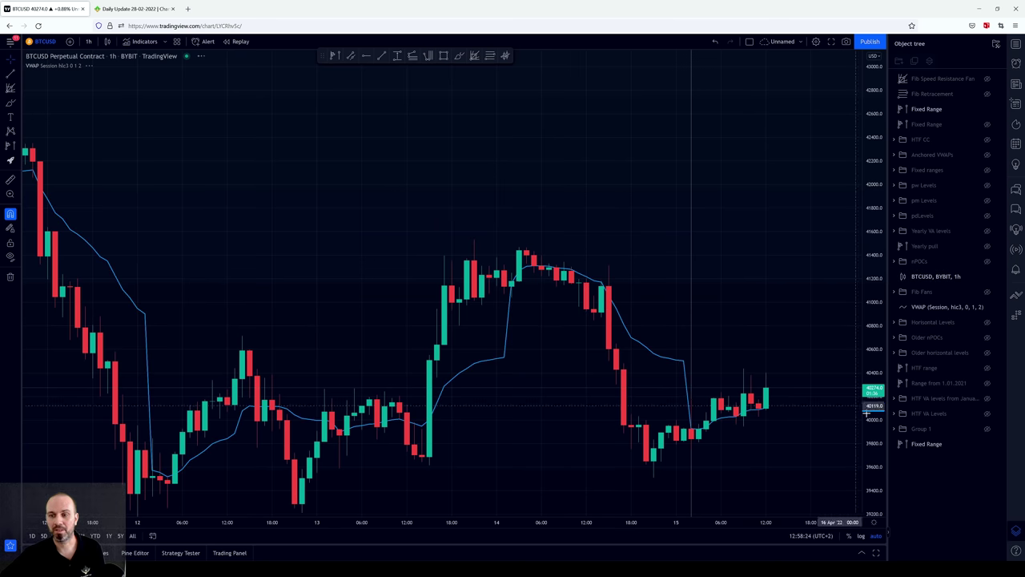
pyautogui.click(987, 429)
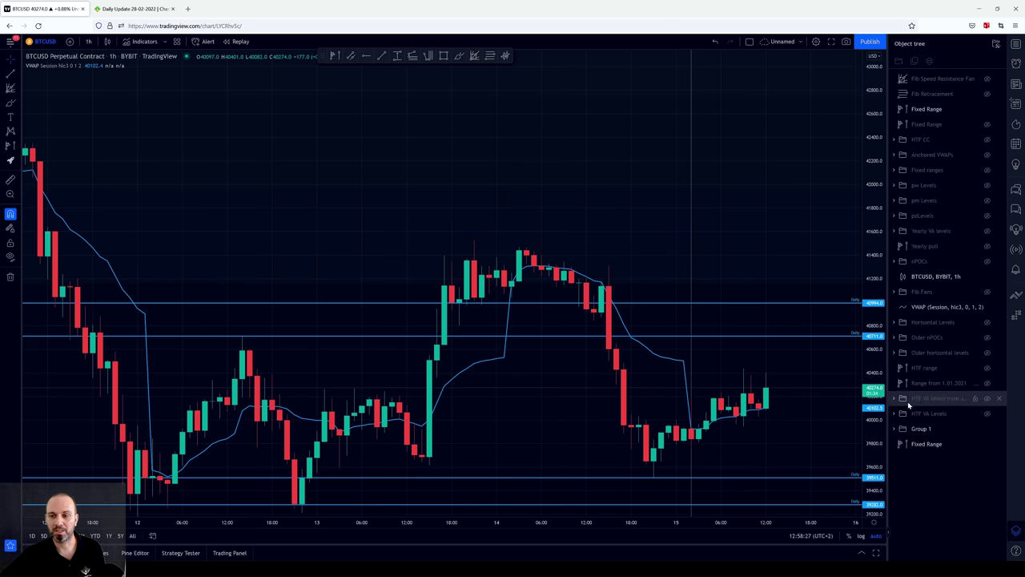
pyautogui.moveTo(804, 361); pyautogui.dragTo(741, 194)
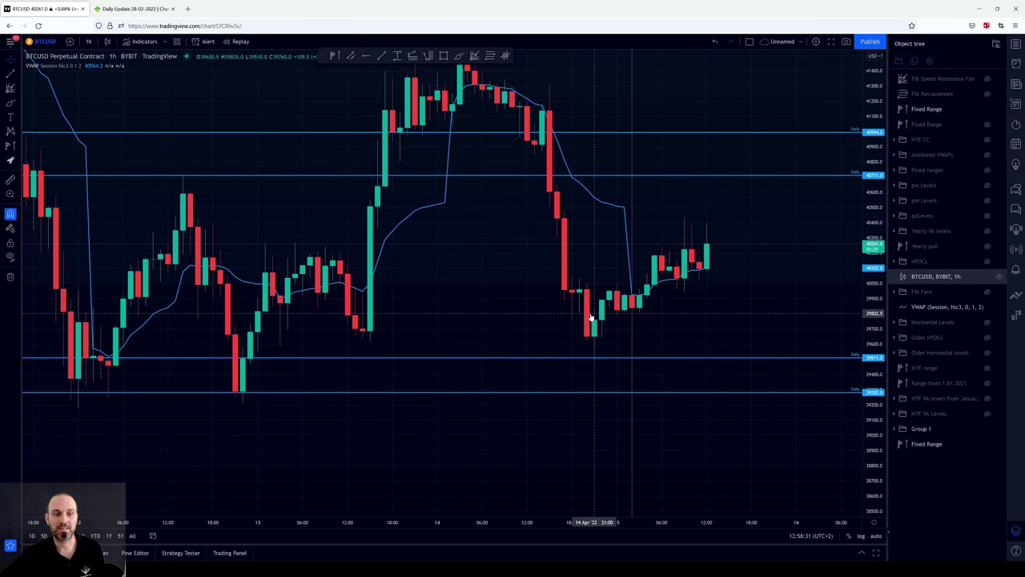
pyautogui.moveTo(749, 282); pyautogui.dragTo(745, 314)
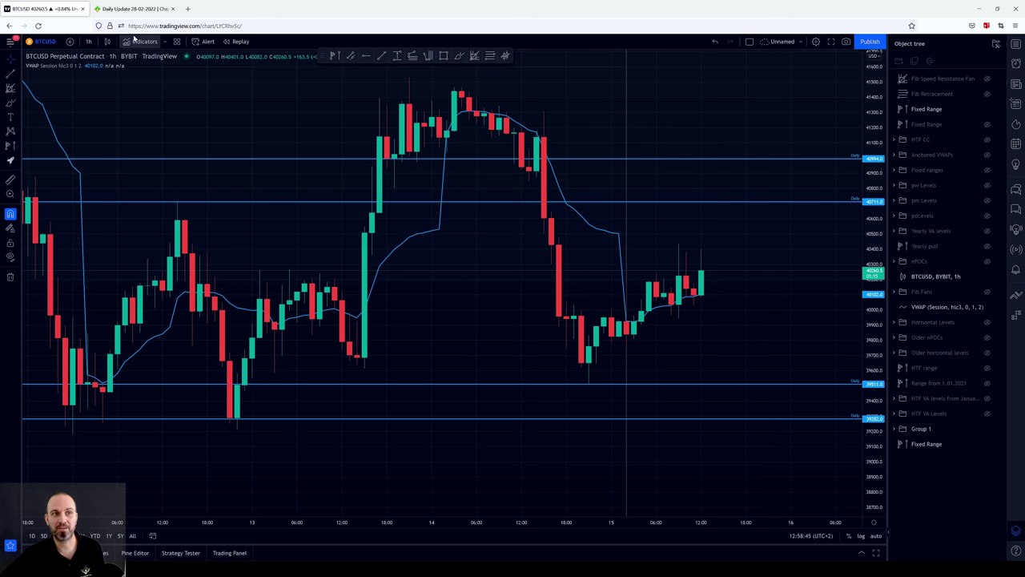
# Step: Switch to the ChartChampions page with the "Daily Update 28-02-2022" video
pyautogui.click(134, 9)
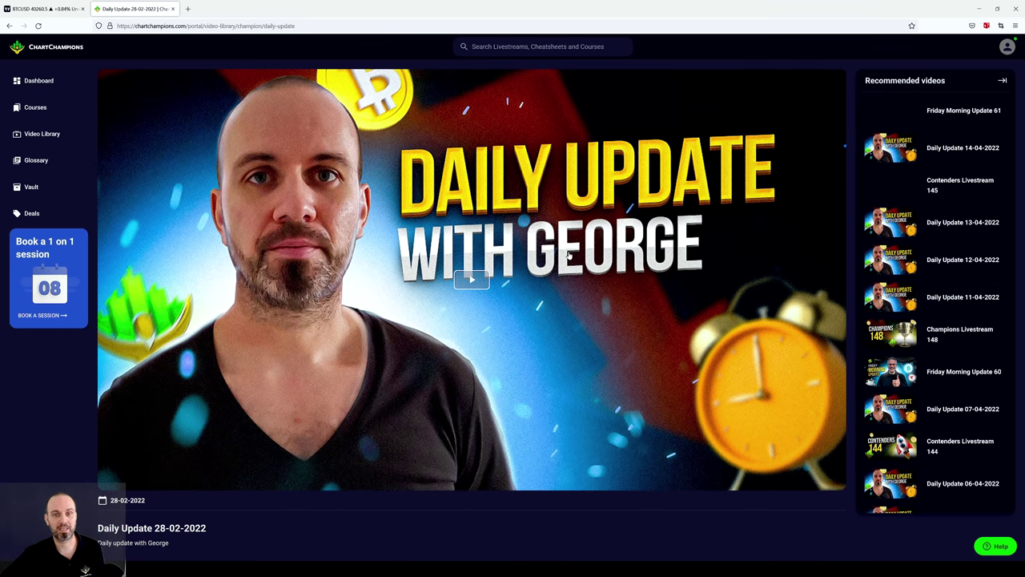